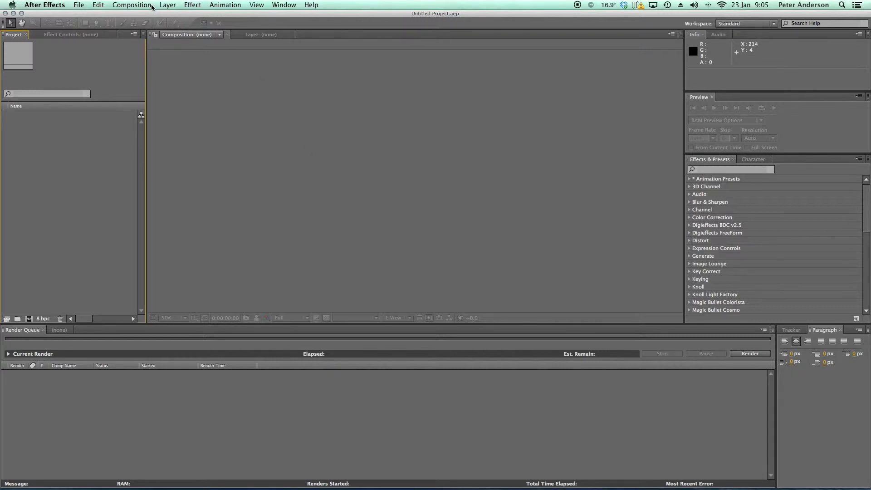
Create a new composition with the HDTV 1080 25 preset and a 0:00:07:00 duration, and turn off its transparency grid.
click(136, 5)
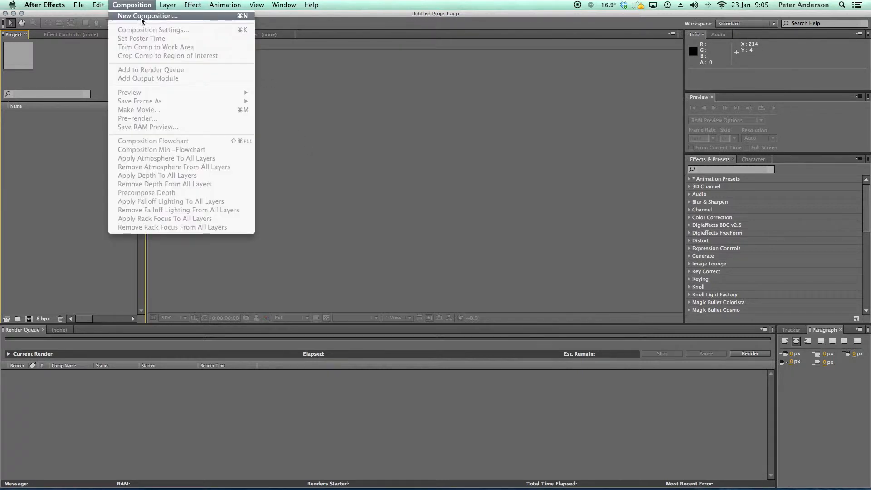
click(140, 17)
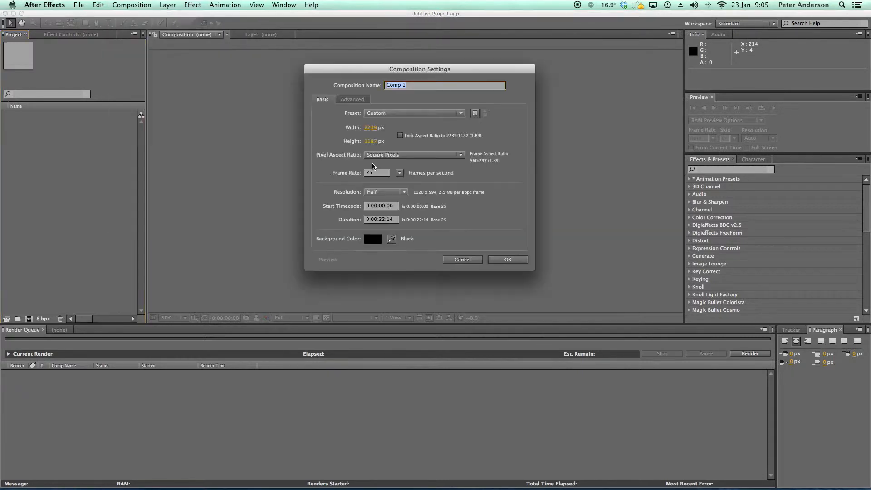
click(460, 114)
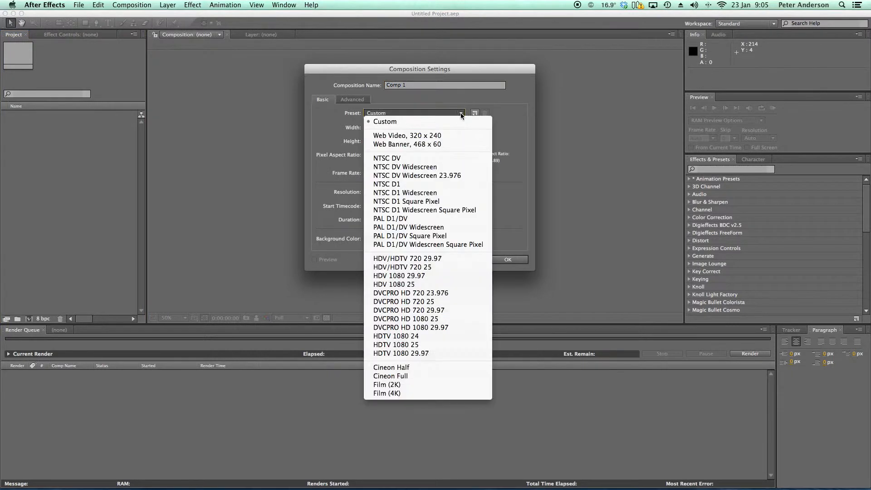
click(450, 345)
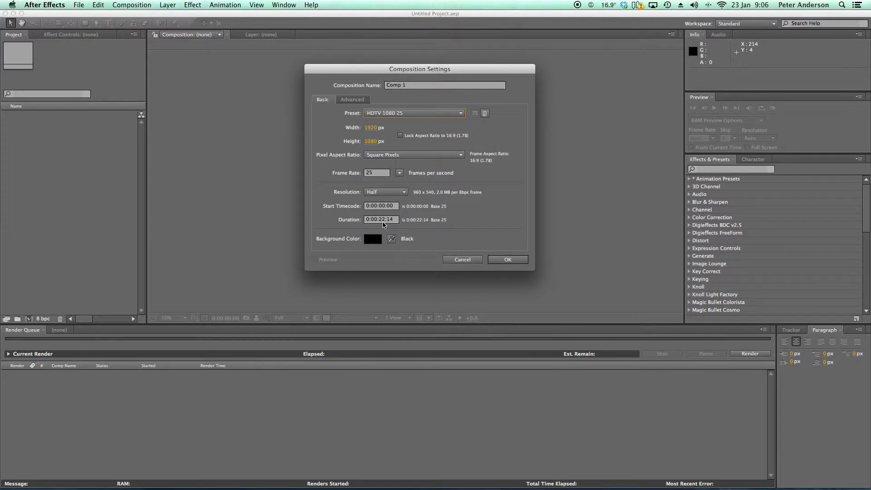
drag(378, 220, 385, 220)
text(07)
drag(394, 220, 387, 221)
text(00)
click(519, 259)
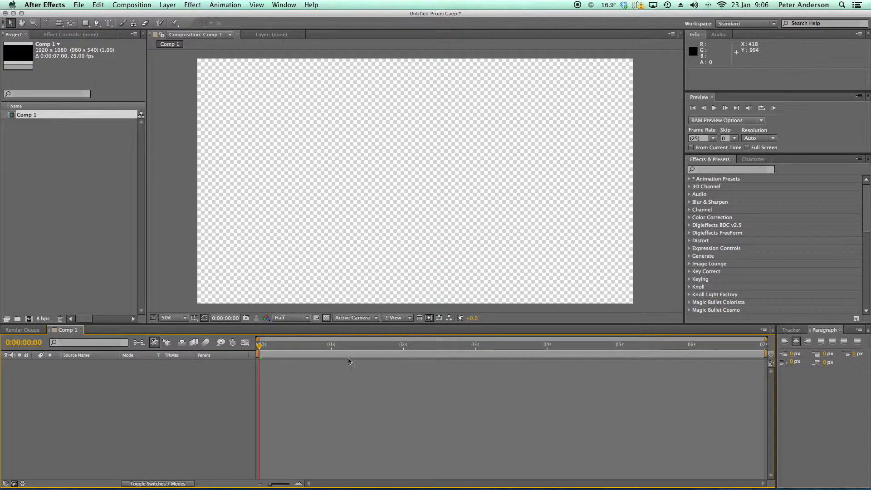
click(327, 318)
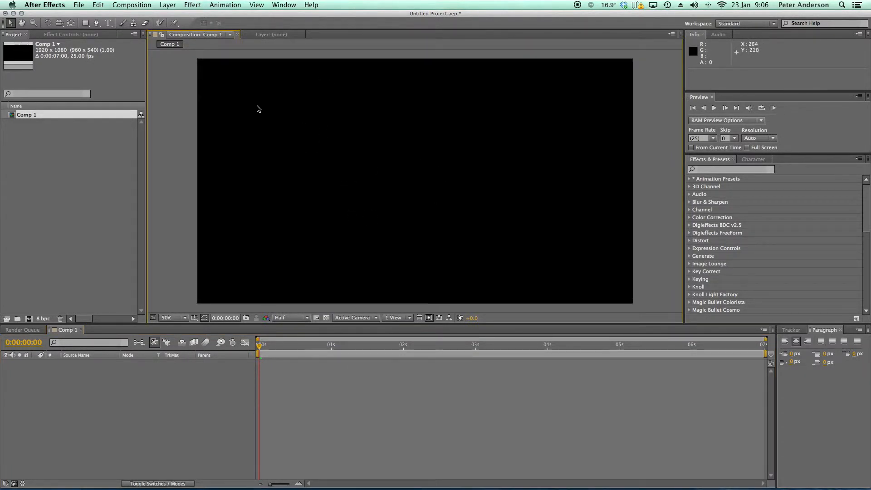
Draw a red star with the Star tool and move it to the middle of the composition.
click(88, 27)
drag(89, 27, 128, 64)
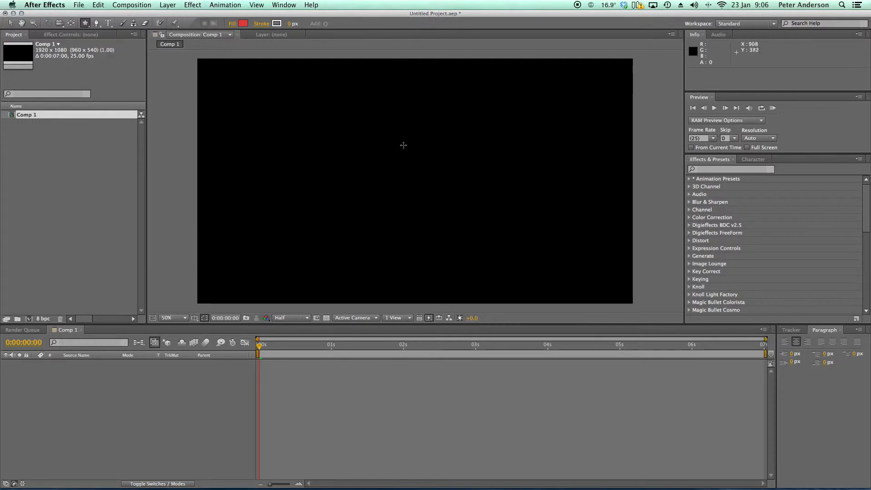
mouse_move(344, 98)
mouse_down()
mouse_move(389, 154)
mouse_move(410, 163)
mouse_move(384, 139)
mouse_up()
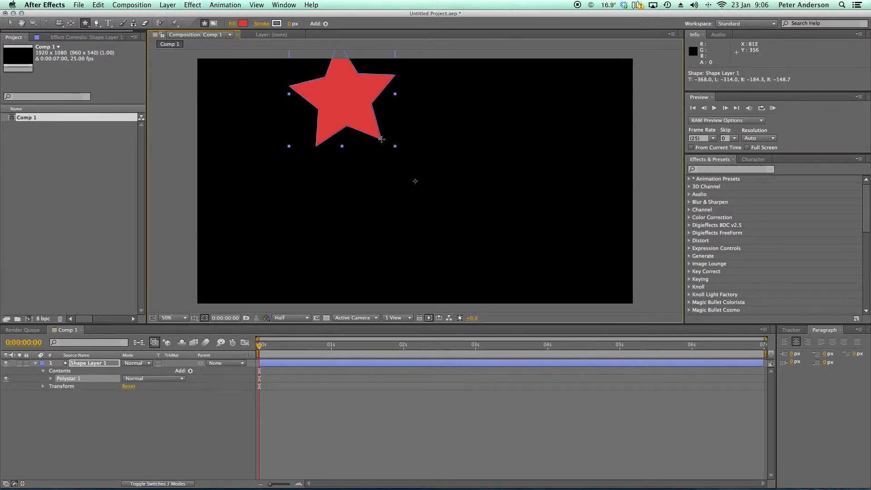
click(10, 24)
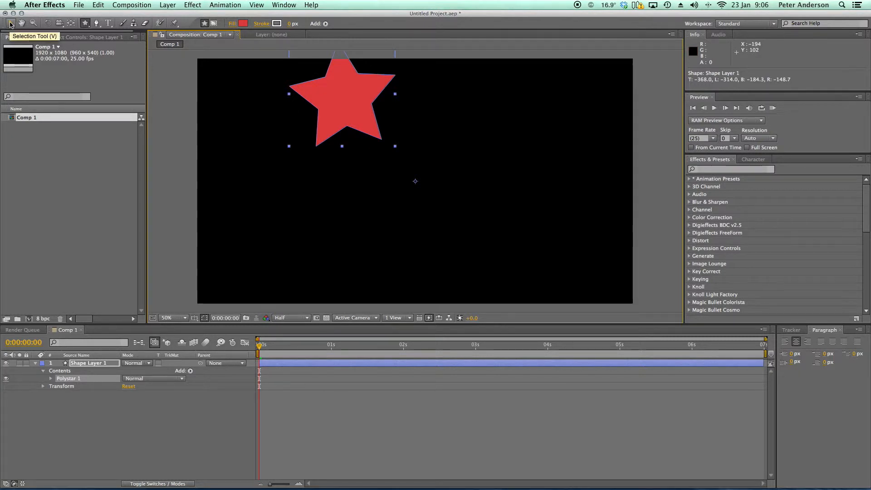
drag(334, 107, 396, 172)
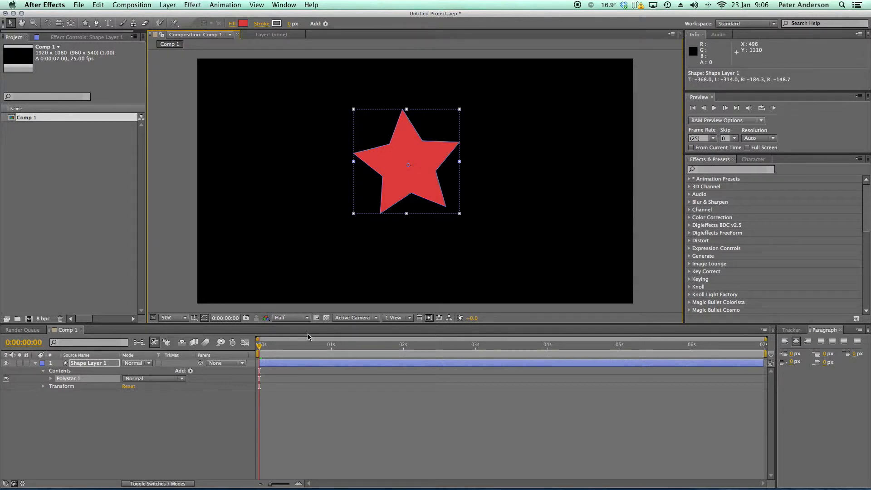
Expand the star layer's Transform properties and add a rotation keyframe of 0° at the start of the composition.
click(167, 411)
click(83, 364)
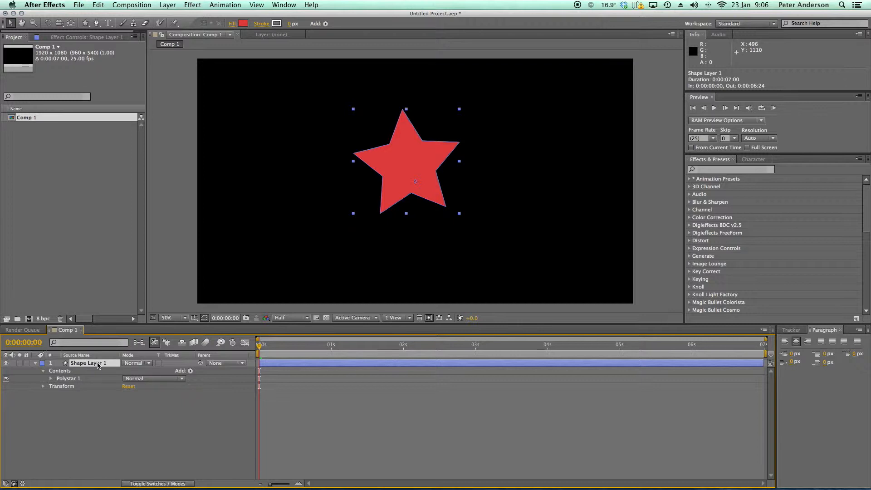
click(43, 386)
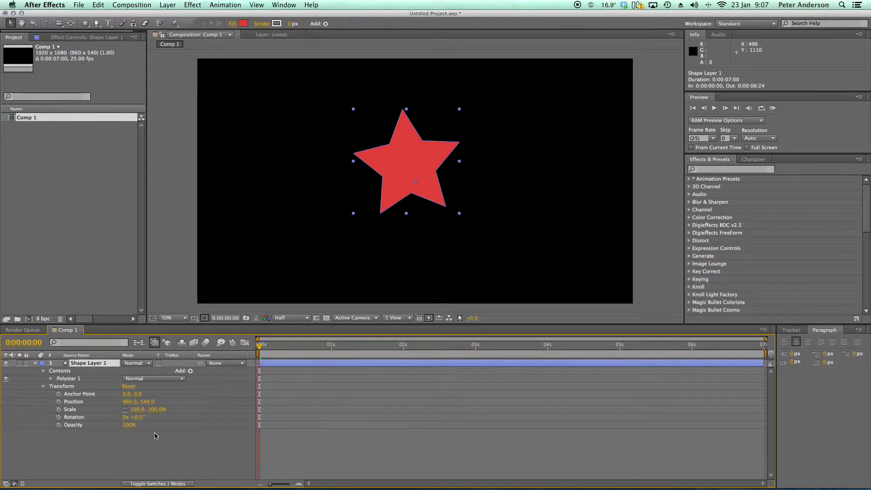
click(58, 418)
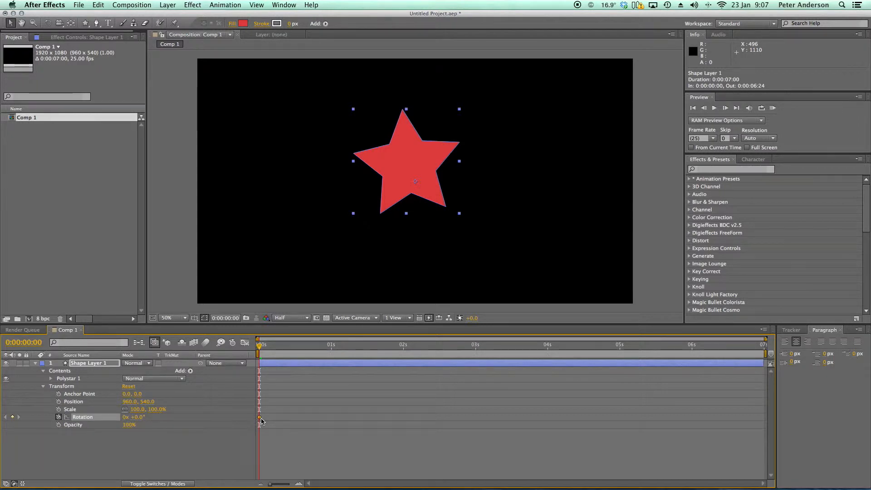
mouse_move(260, 421)
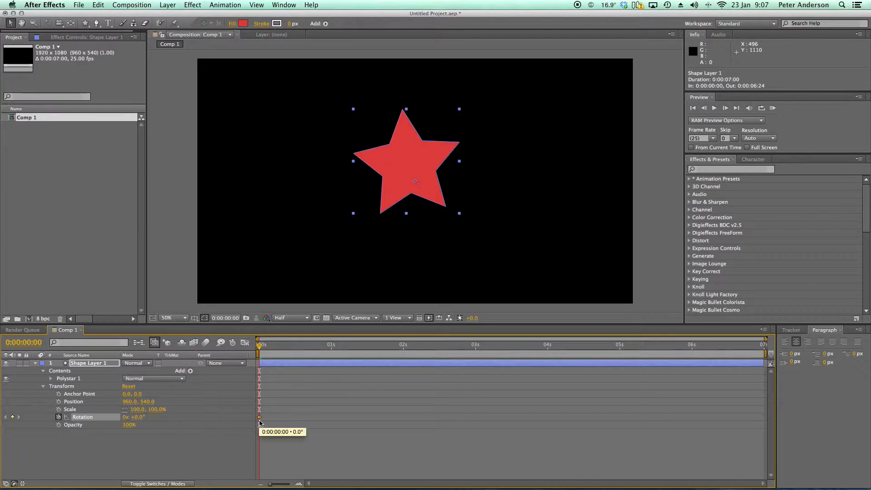
Add a rotation keyframe of 1x +101° at 2 seconds and preview the star's spin from the start.
drag(259, 344, 403, 351)
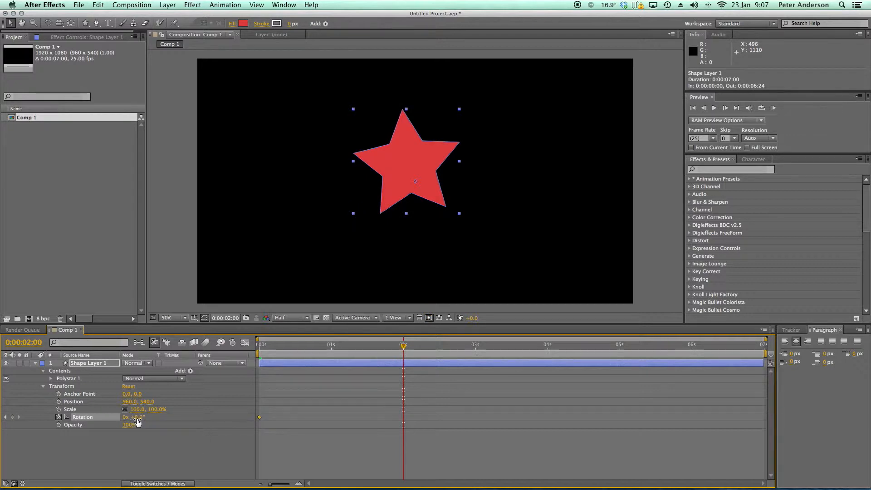
drag(138, 421, 372, 452)
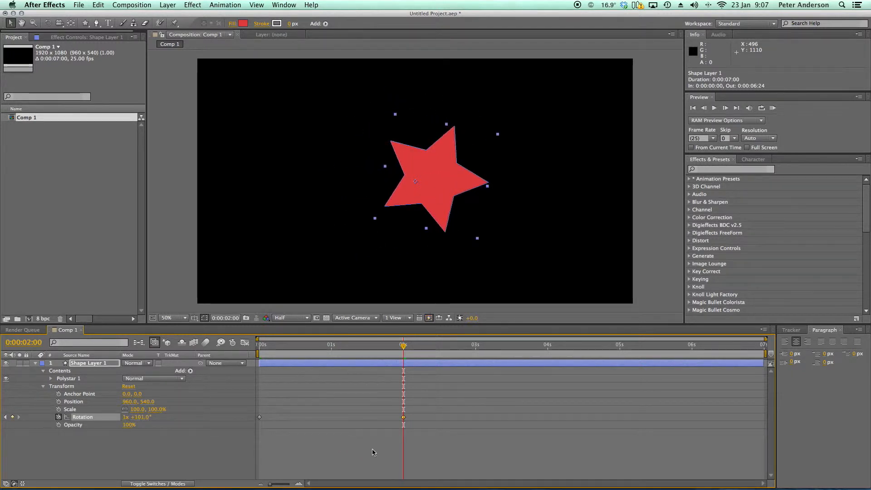
drag(404, 356, 208, 349)
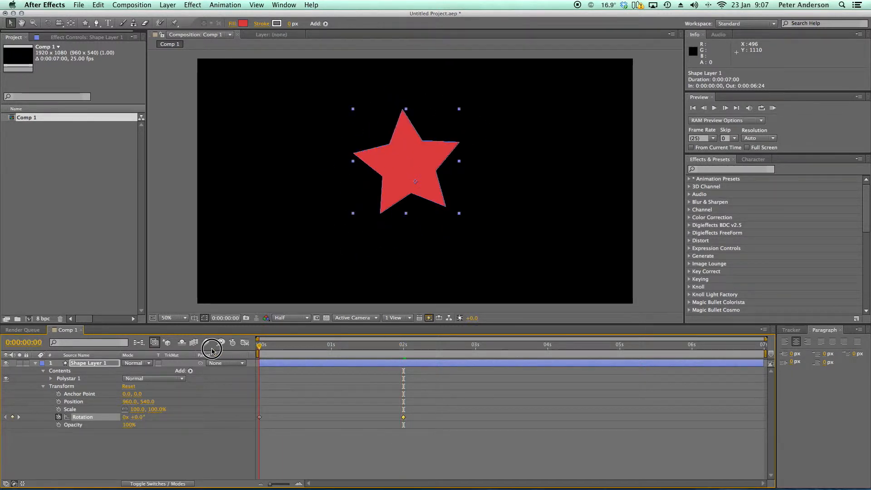
click(176, 254)
key(space)
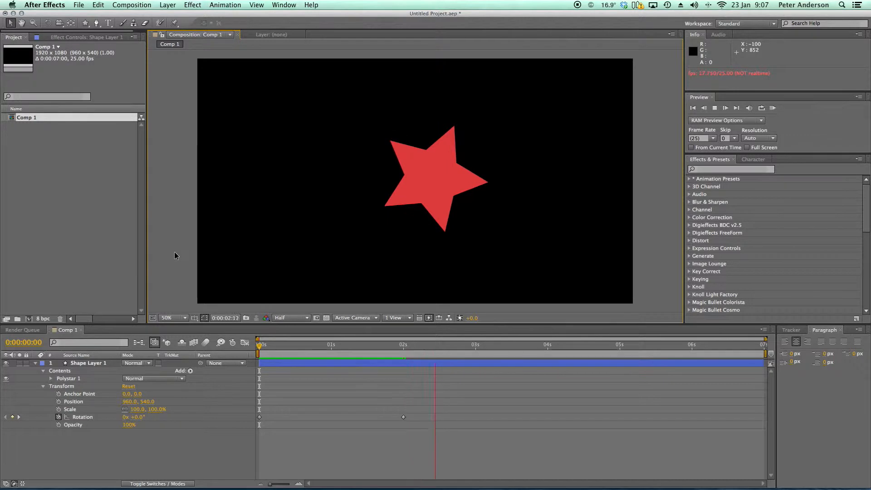
drag(400, 348, 281, 340)
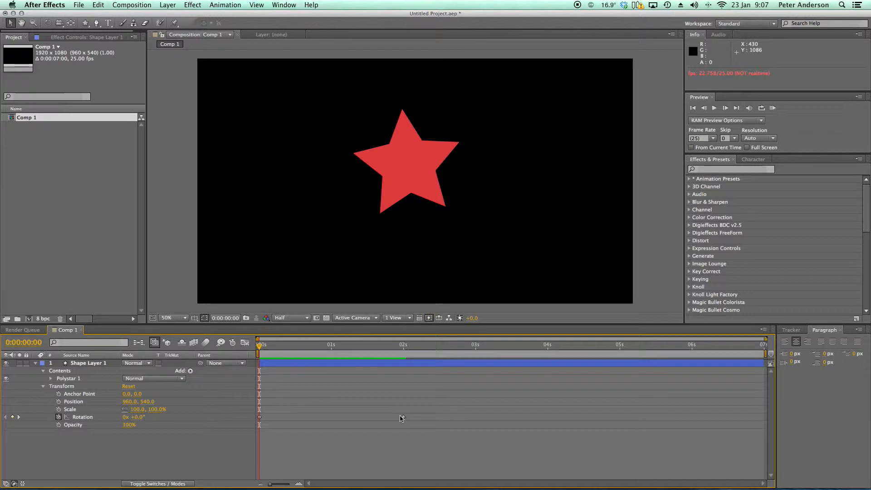
Delete the star layer's rotation keyframe at 2 seconds.
mouse_move(405, 419)
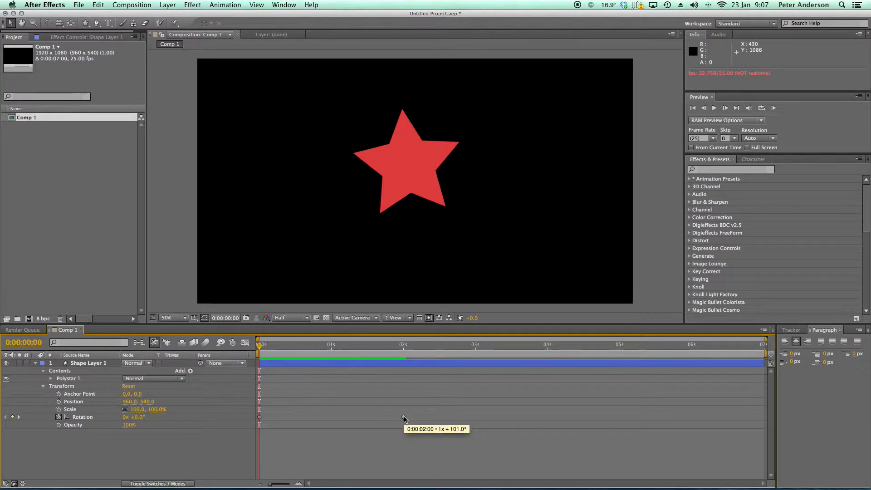
click(404, 418)
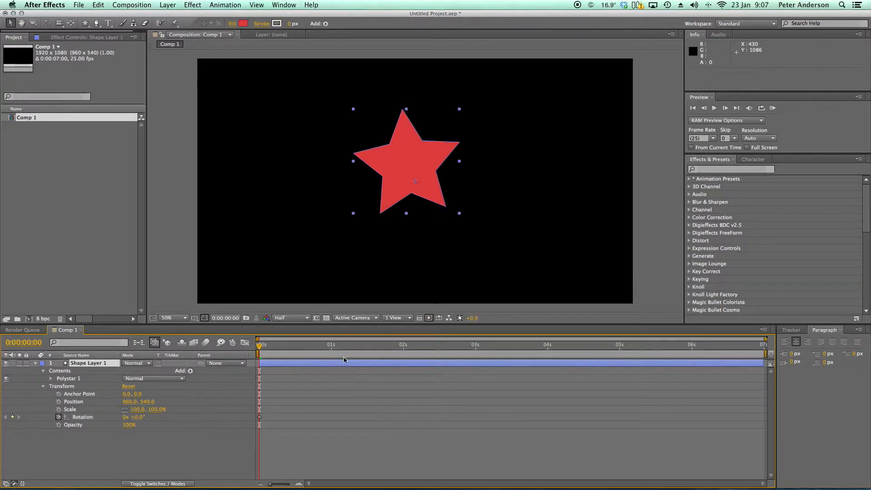
drag(310, 346, 249, 365)
Set the star layer's anchor point to -26.0, -64.0 near the star's centre, with its starting rotation at 0°.
drag(140, 394, 133, 416)
click(136, 417)
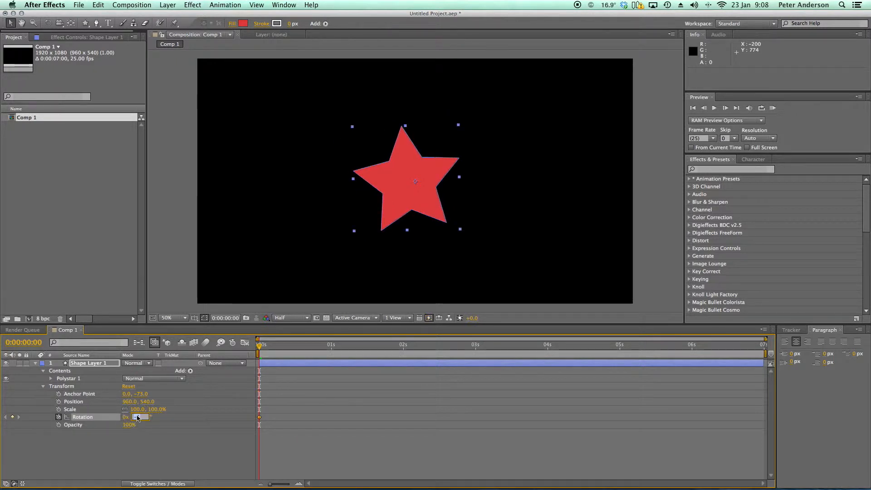
key(Return)
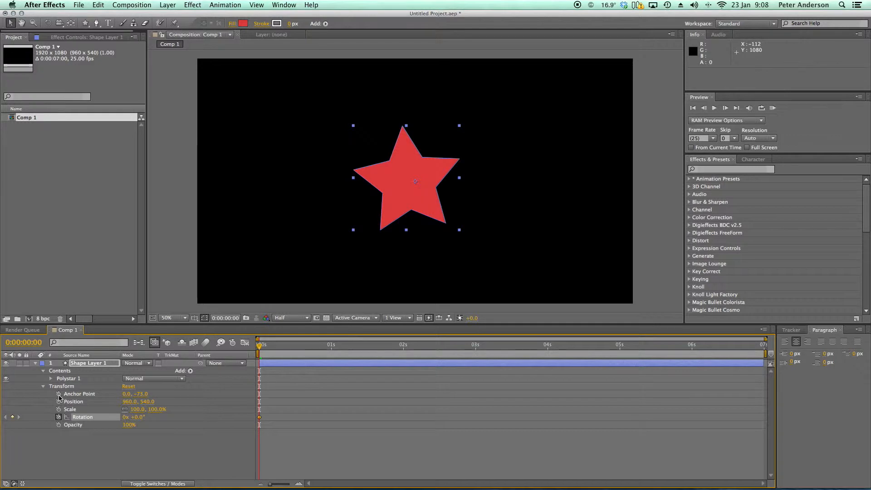
drag(140, 393, 110, 392)
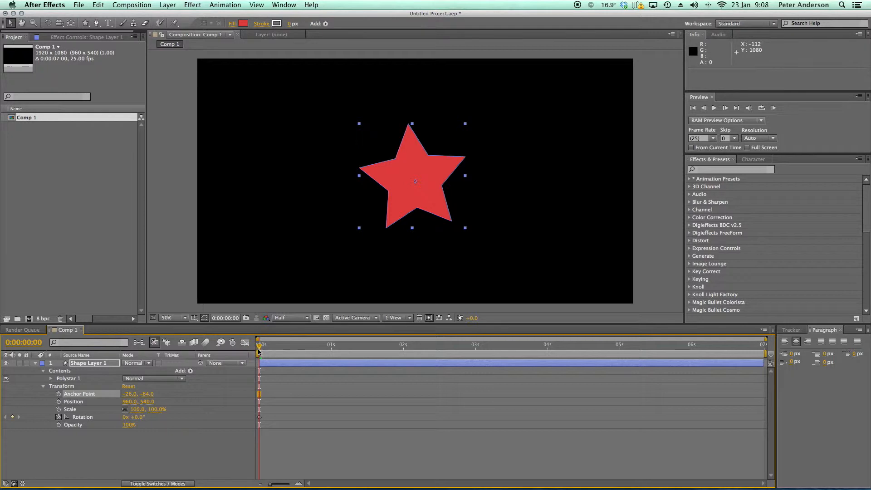
Add a rotation keyframe of 0x +320° at 2 seconds and preview the star's spin from the start.
drag(259, 345, 403, 356)
drag(136, 417, 292, 423)
drag(378, 350, 226, 358)
click(165, 270)
key(space)
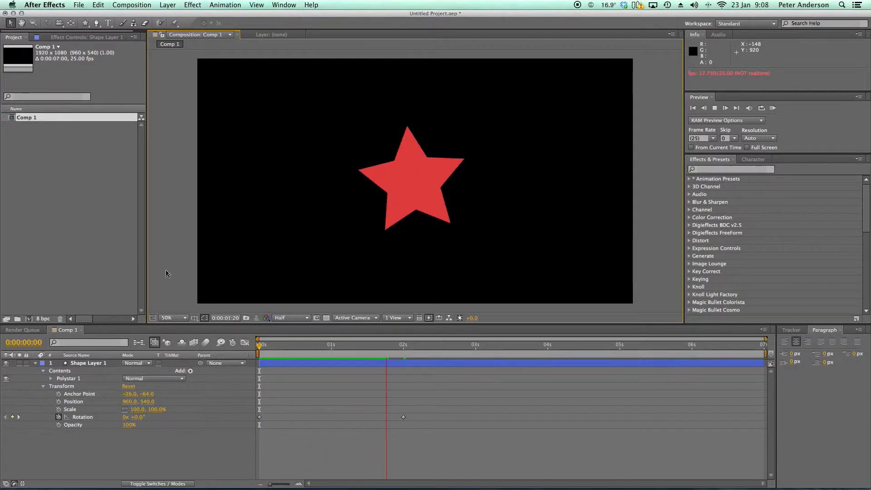
key(space)
drag(404, 350, 258, 350)
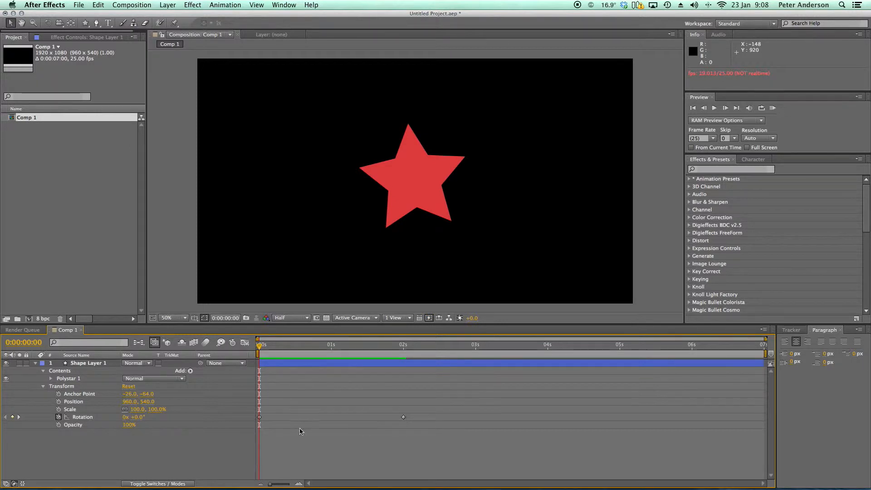
Keyframe the star layer's opacity from 100% at the start to 0% at 2 seconds.
click(259, 417)
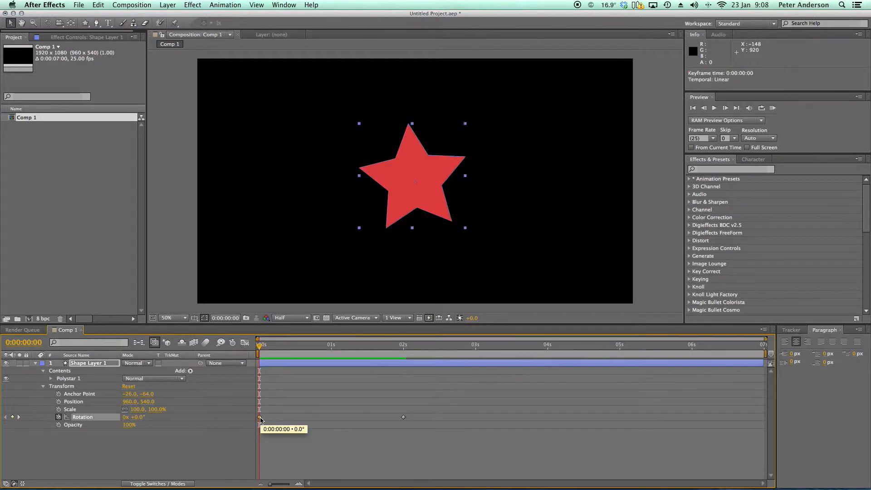
drag(259, 347, 232, 358)
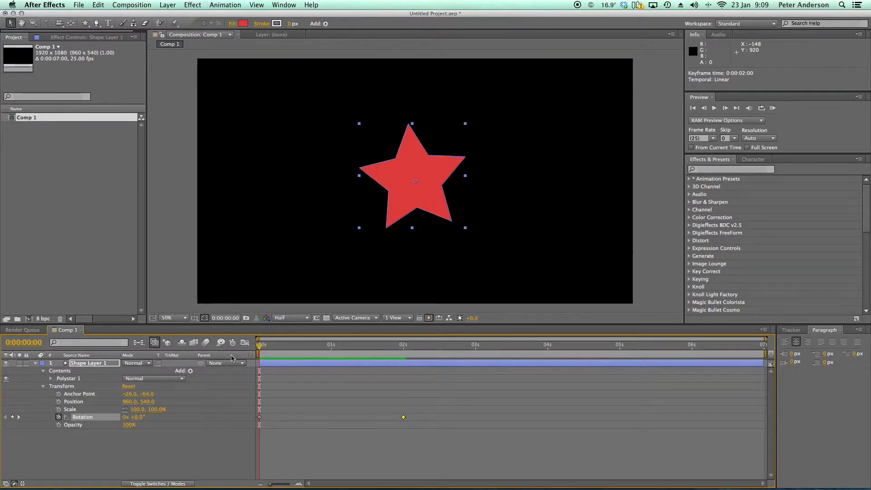
click(58, 425)
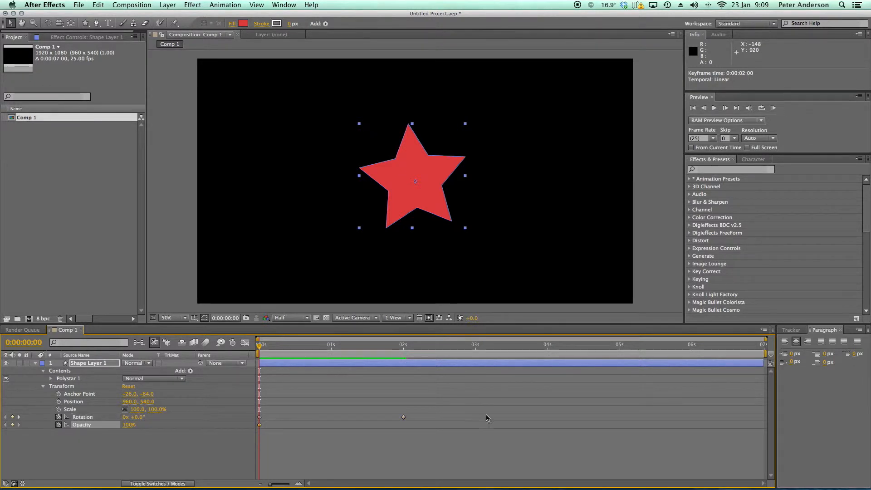
drag(261, 348, 403, 349)
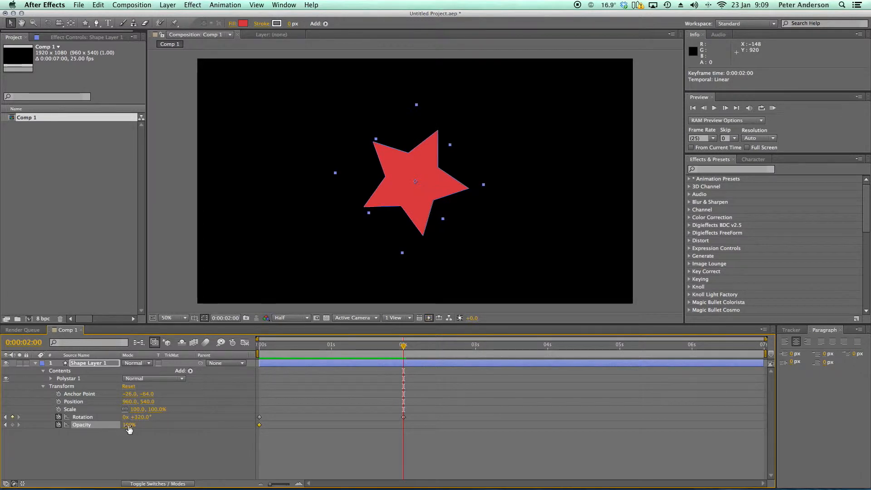
drag(131, 425, 2, 423)
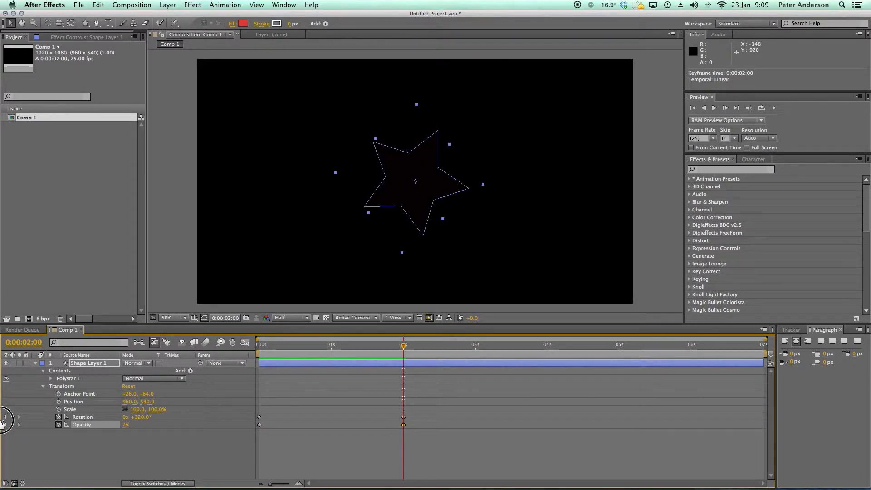
drag(121, 426, 93, 426)
Preview the star's combined spin and fade-out from the start, then return to the first frame.
click(182, 285)
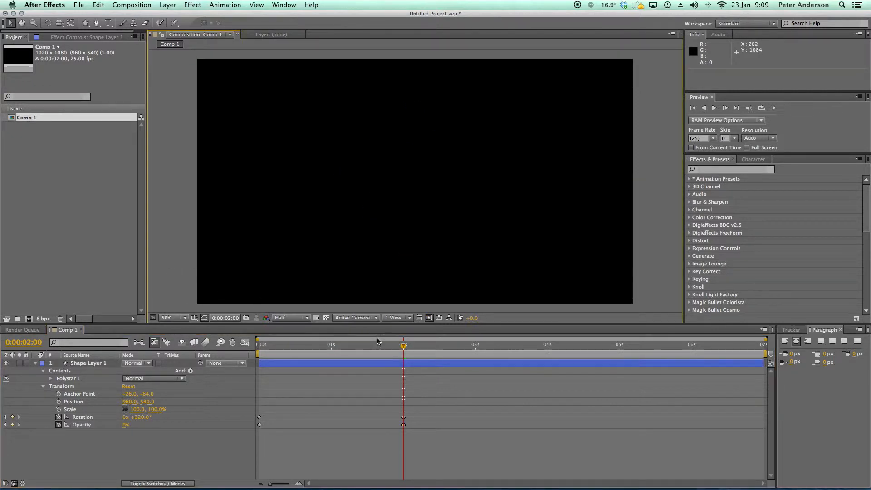
drag(380, 350, 258, 349)
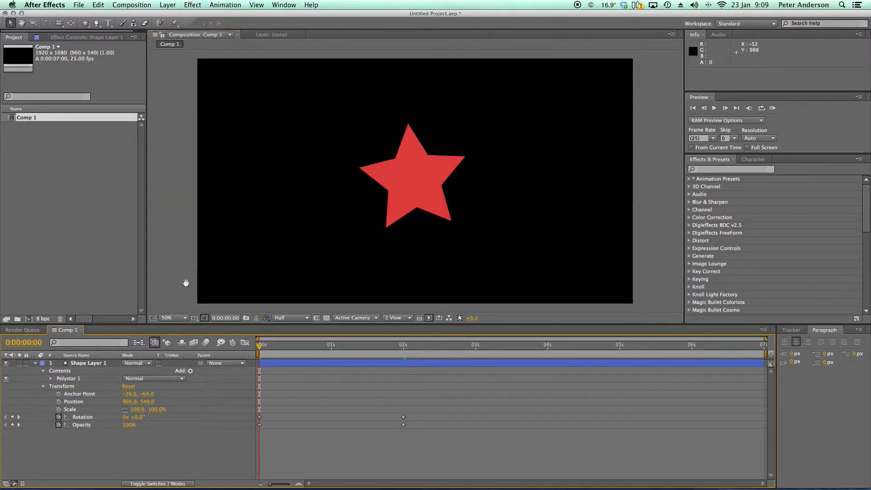
key(space)
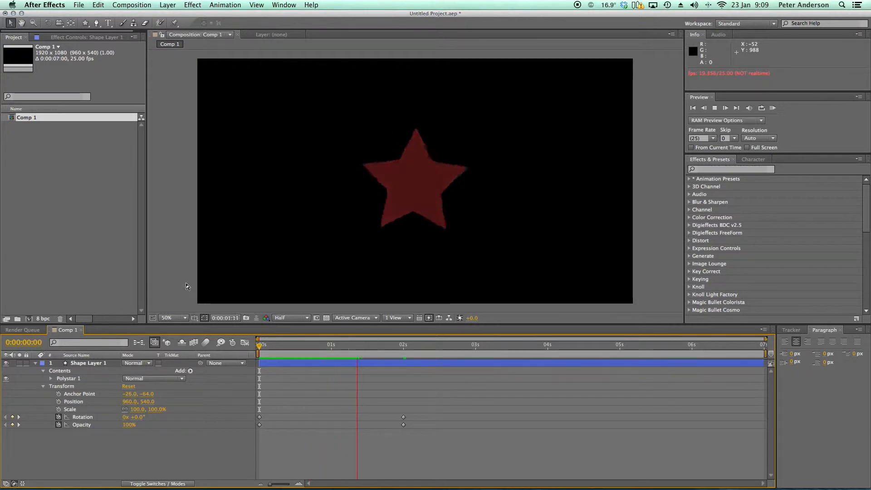
key(space)
mouse_move(404, 352)
mouse_down()
mouse_move(214, 366)
mouse_move(396, 367)
mouse_move(213, 364)
mouse_up()
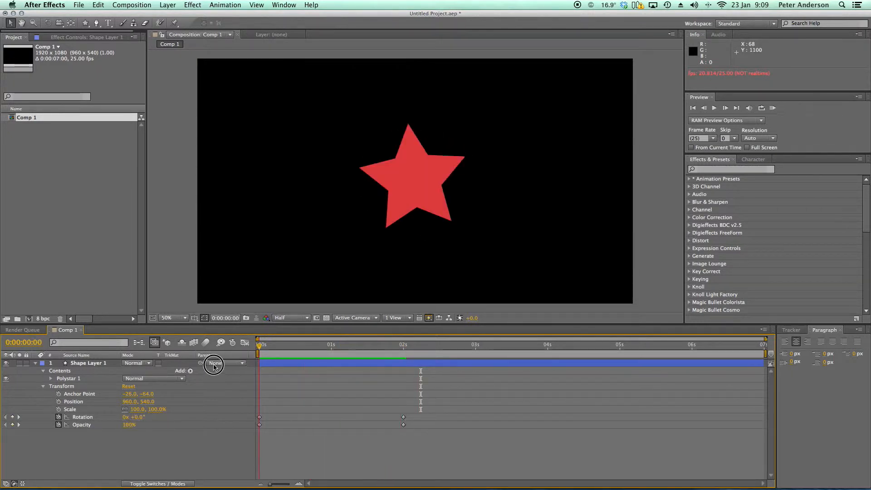
Delete the star layer's opacity keyframe at 2 seconds and keep the playhead on the first frame.
click(403, 424)
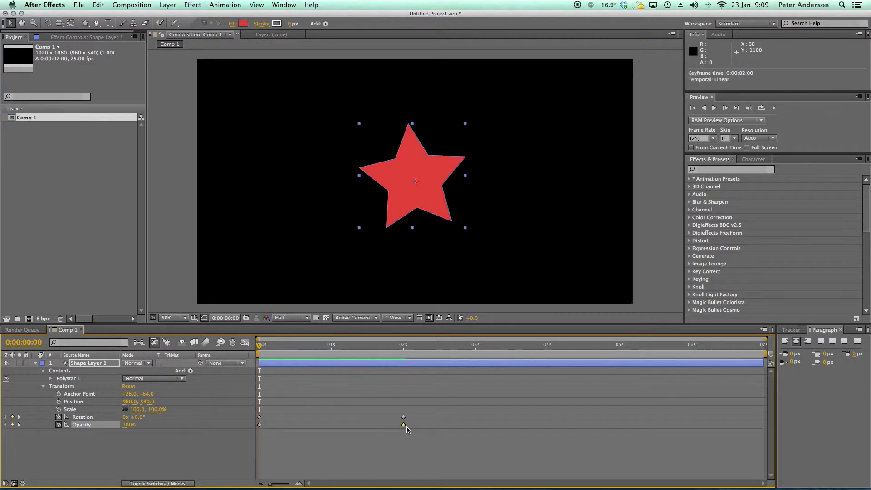
key(Delete)
mouse_move(287, 348)
mouse_down()
mouse_move(409, 349)
mouse_move(258, 348)
mouse_up()
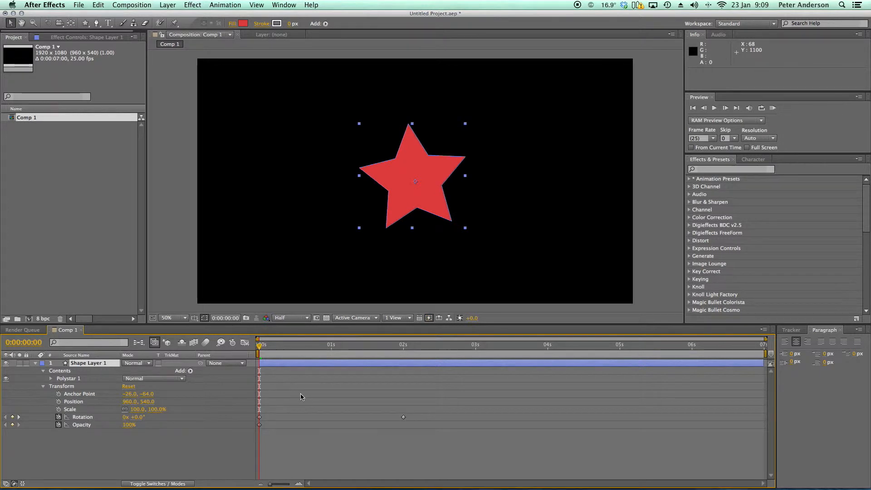
Keyframe the star layer's scale at 0% at the start, 159% at 1 second and 0% at 2 seconds.
click(58, 409)
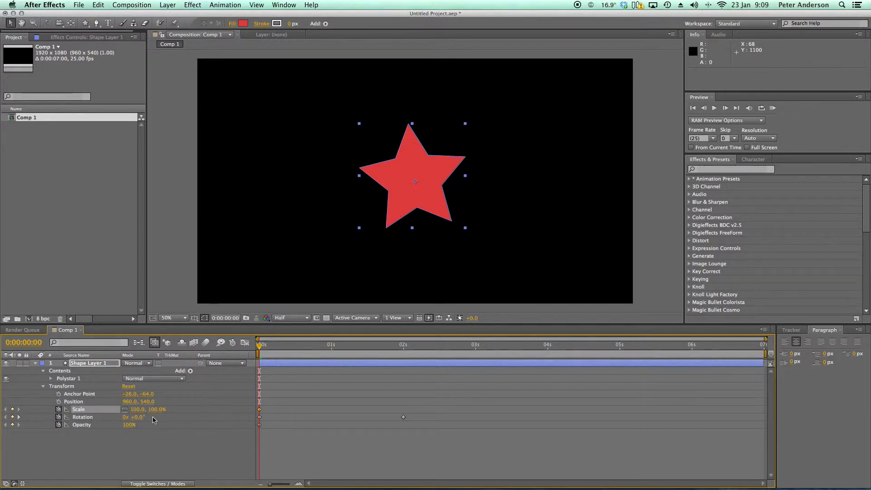
drag(138, 412, 91, 408)
drag(262, 345, 333, 349)
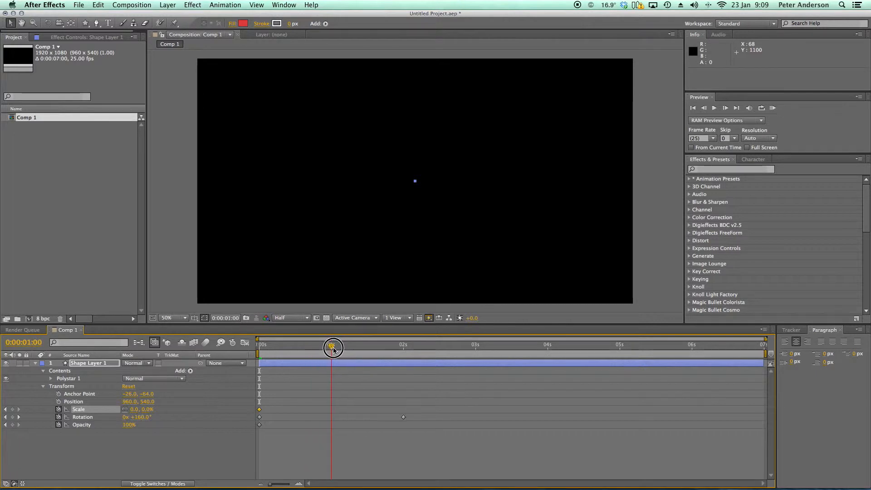
drag(148, 409, 222, 408)
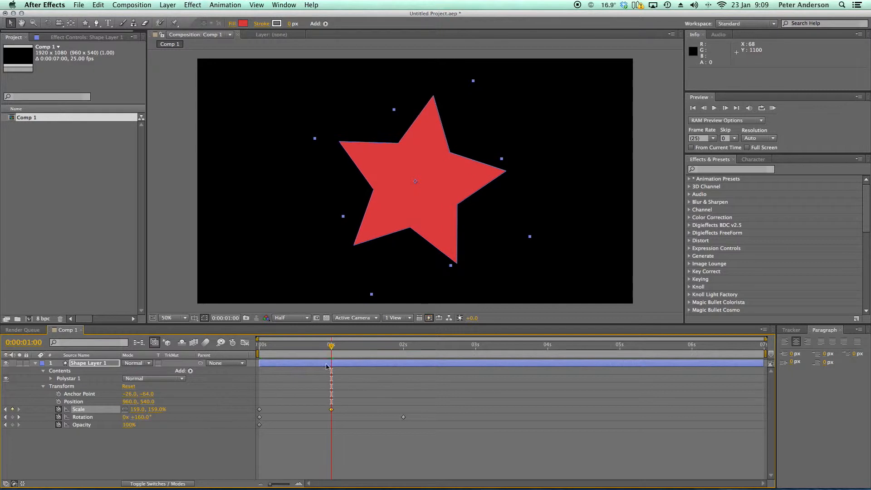
drag(334, 349, 403, 347)
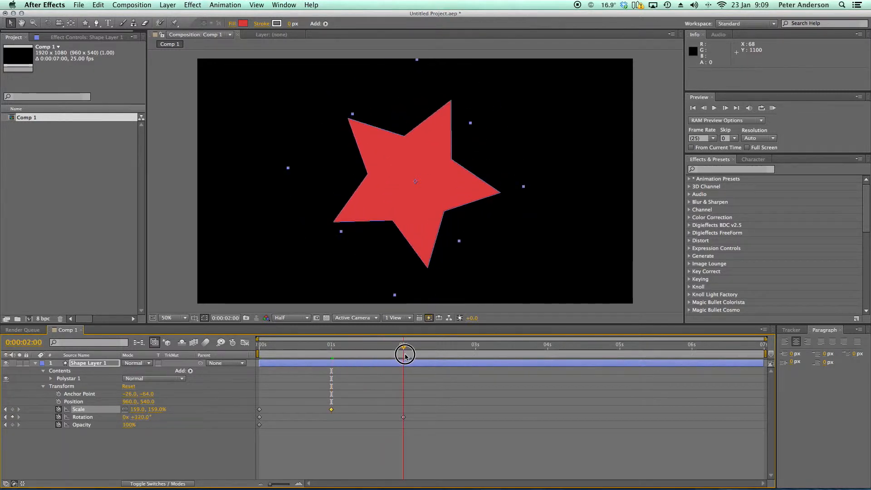
drag(152, 413, 84, 412)
Preview the star's scaling and spinning animation twice from the first frame.
drag(366, 348, 213, 347)
click(180, 249)
key(space)
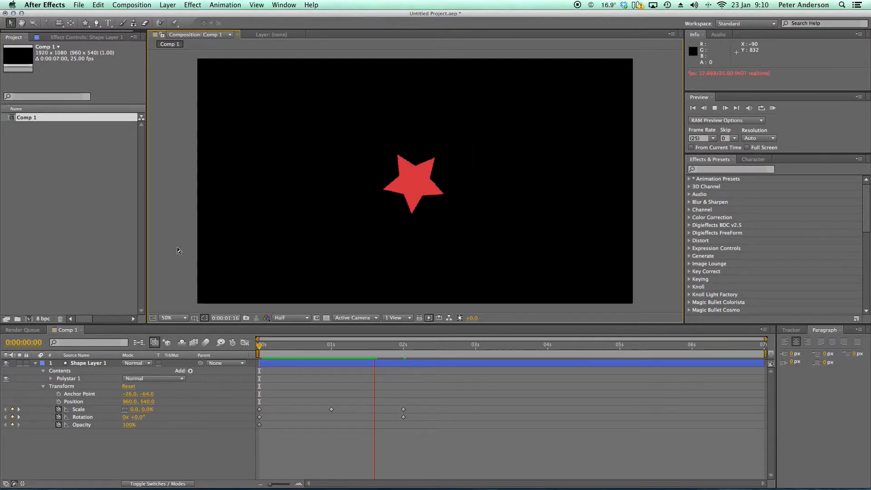
key(space)
drag(396, 347, 212, 340)
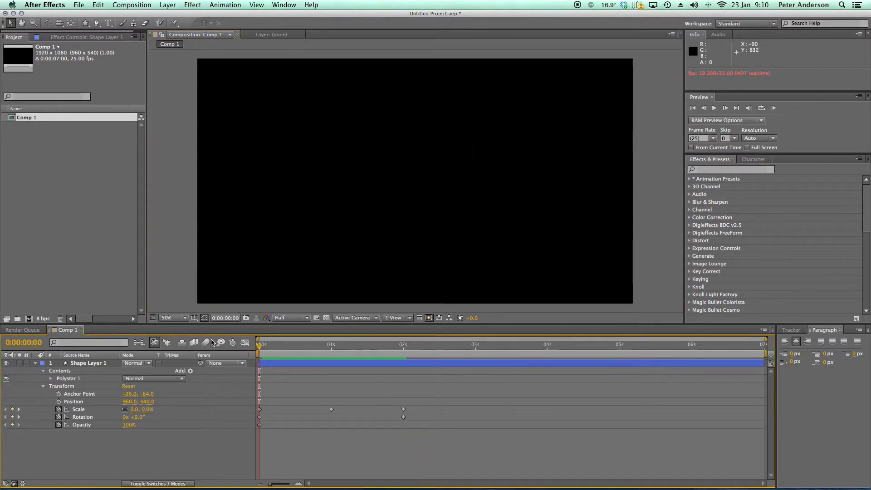
key(space)
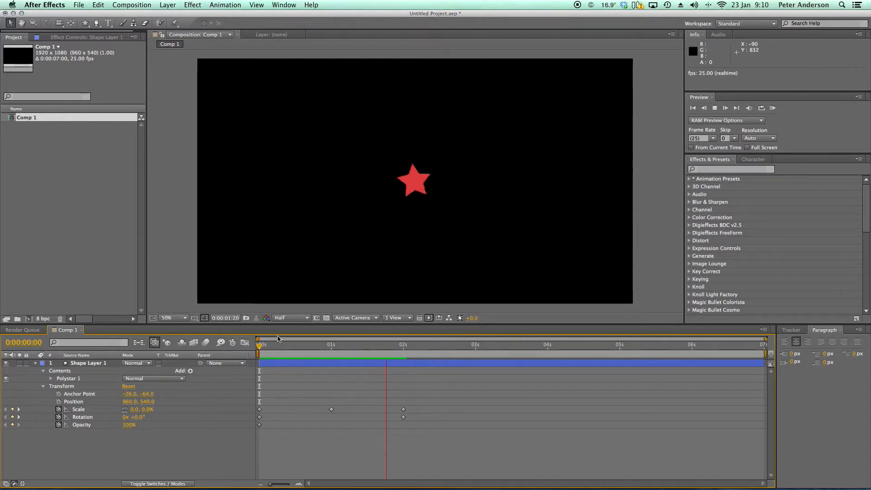
Keyframe the star's position at 162.0, 524.0 at frame 8 and at 1666.0, 522.0 at 0:00:01:12.
click(268, 348)
mouse_move(269, 348)
mouse_down()
mouse_move(245, 349)
mouse_move(331, 352)
mouse_move(280, 351)
mouse_up()
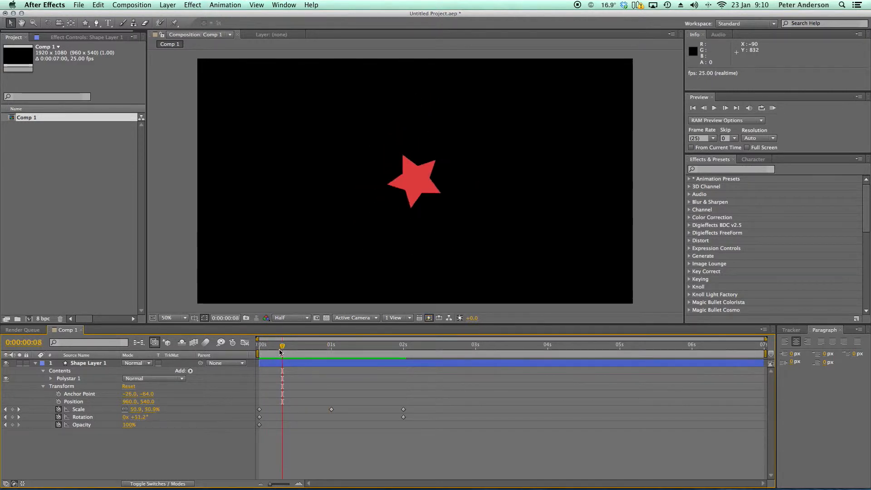
click(59, 401)
drag(422, 191, 249, 193)
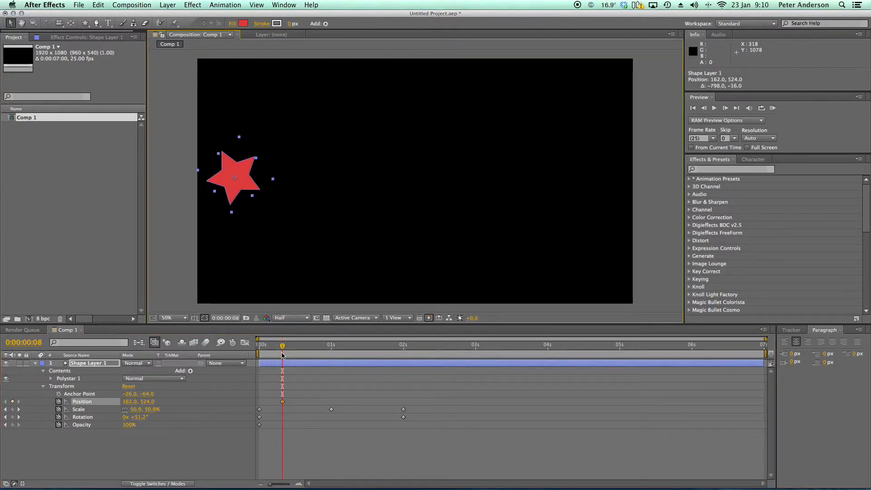
drag(284, 347, 366, 345)
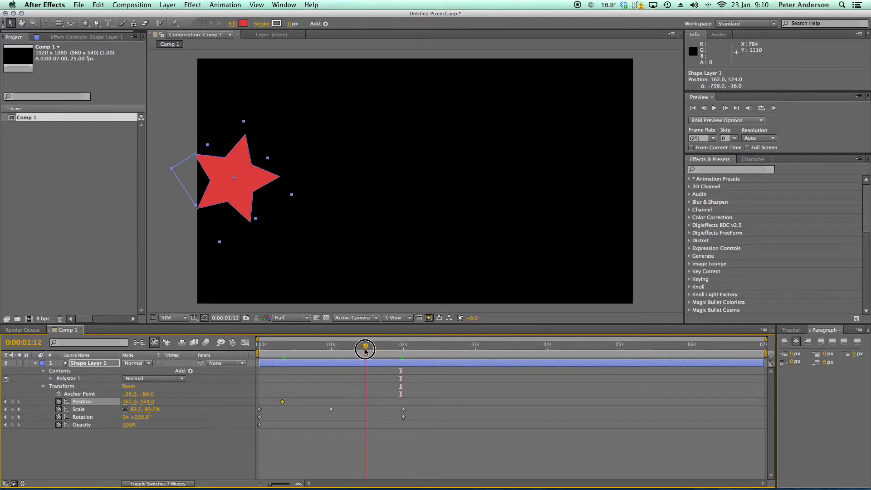
drag(240, 194, 581, 194)
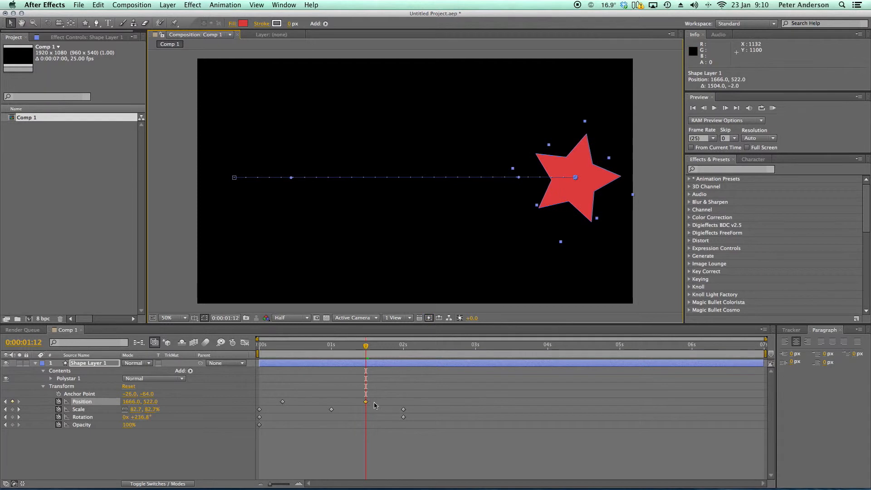
Retime the two position keyframes to 0 and 2 seconds and return to the first frame.
drag(366, 402, 403, 403)
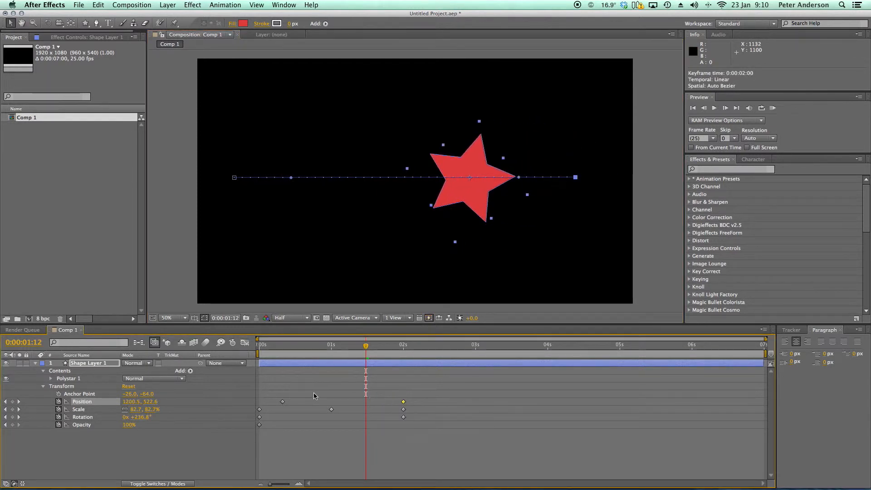
drag(282, 402, 260, 403)
drag(365, 347, 225, 347)
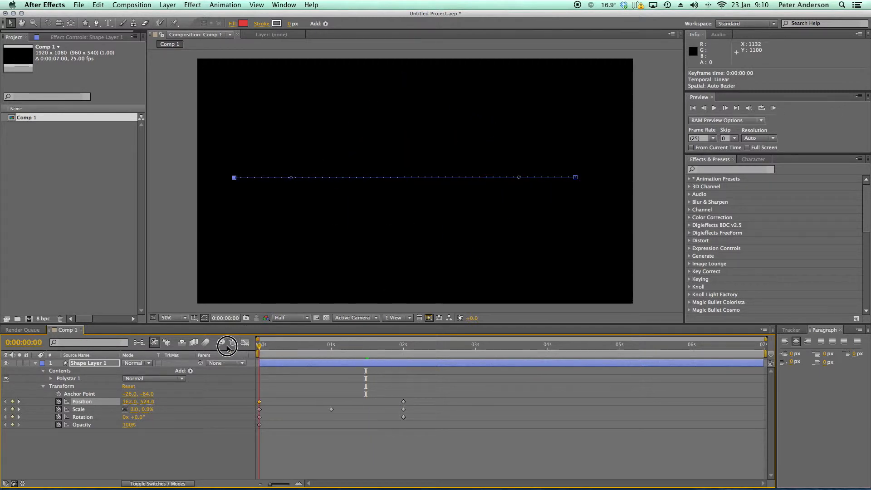
Preview the star's combined movement, scaling and spin several times from the start.
click(175, 240)
key(space)
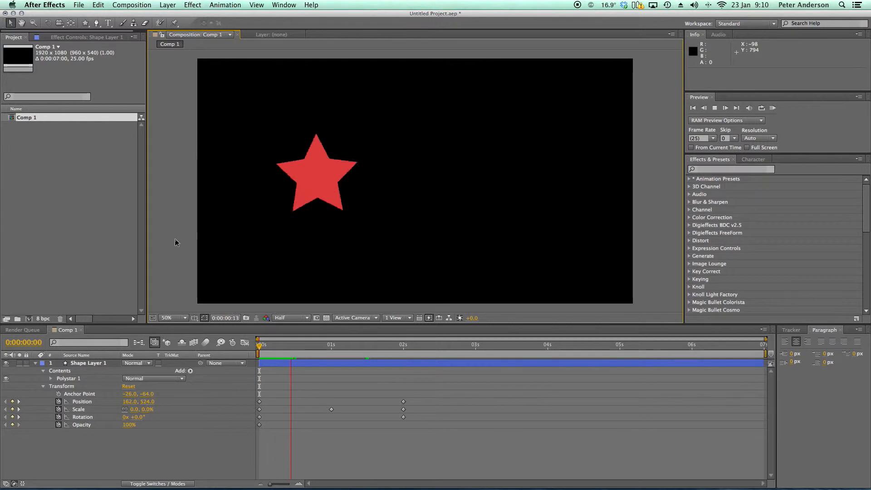
key(space)
drag(391, 345, 247, 351)
key(space)
key(space)
drag(395, 347, 254, 350)
key(space)
key(space)
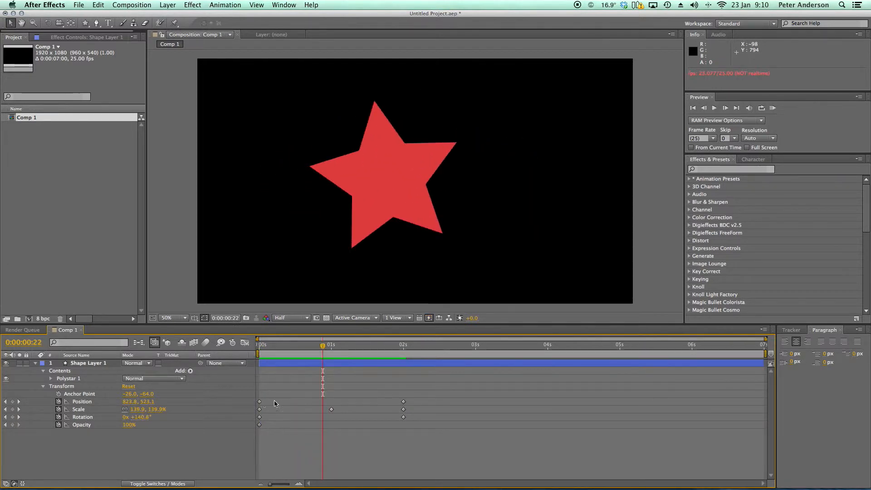
Move to 0:00:00:17 and enable motion blur for both the composition and the star layer.
click(403, 349)
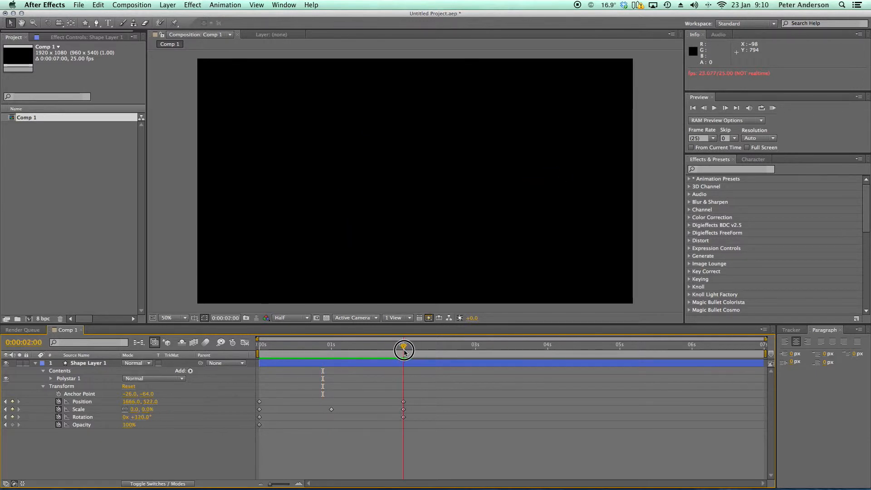
drag(402, 350, 308, 349)
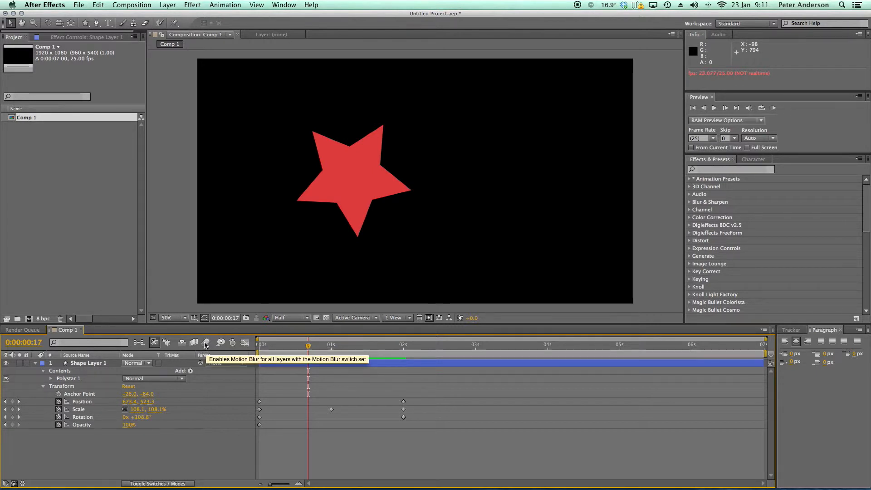
click(206, 343)
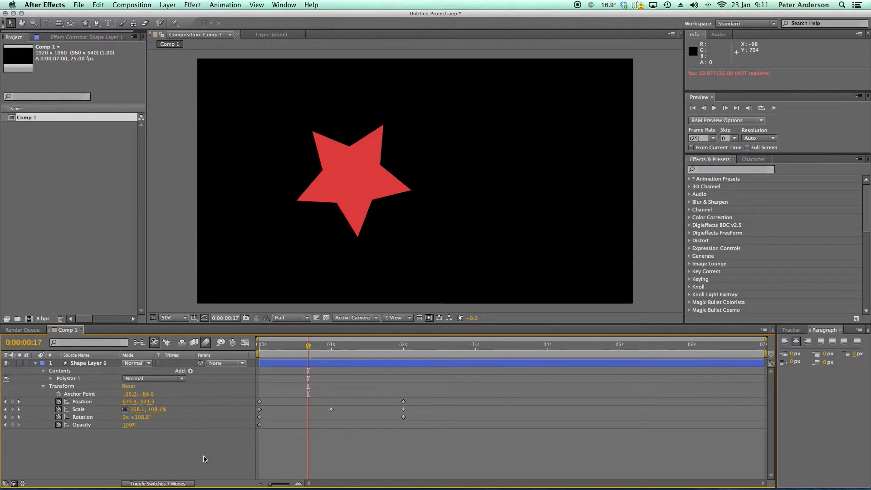
click(182, 484)
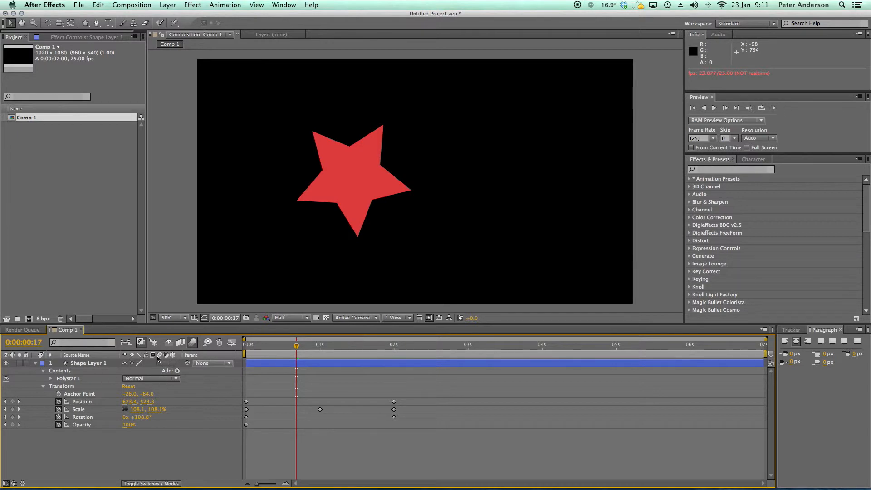
click(193, 343)
click(160, 364)
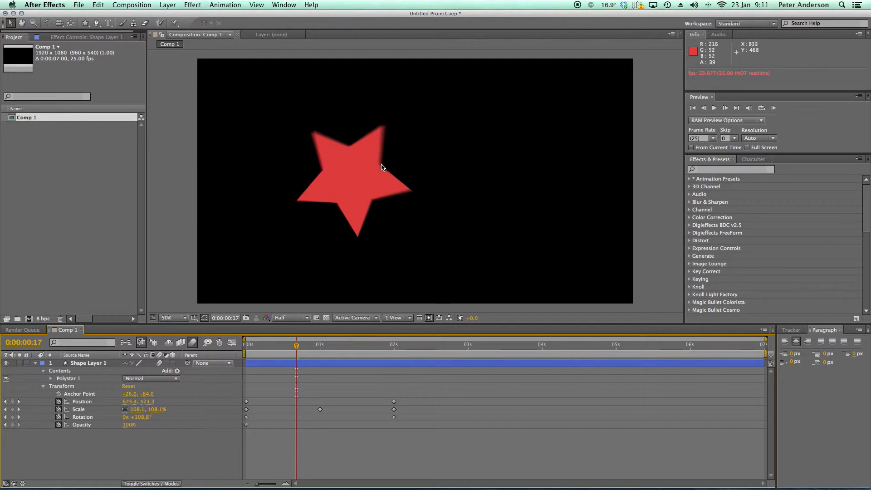
Turn off the star layer's motion blur and preview the animation from the first frame for comparison.
click(159, 365)
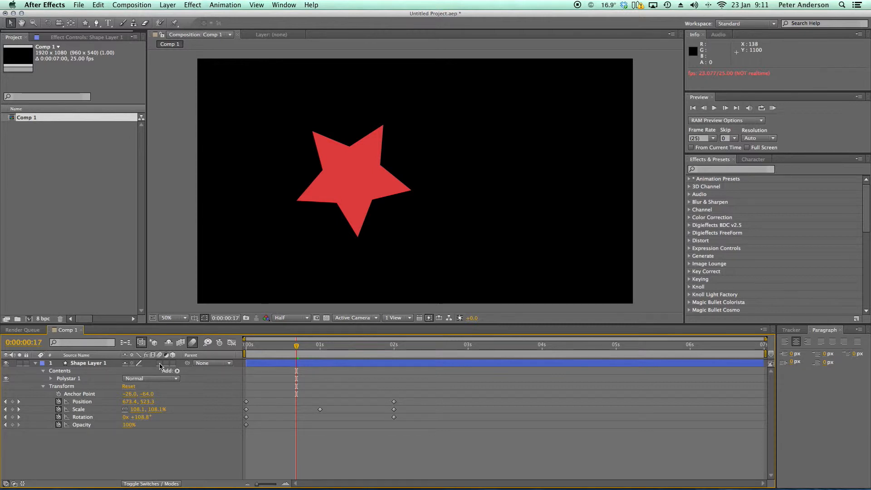
drag(274, 346, 231, 348)
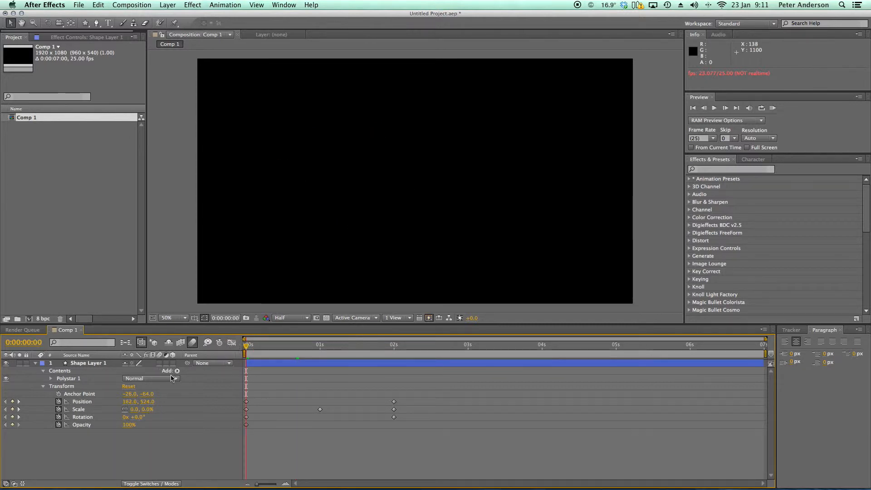
key(space)
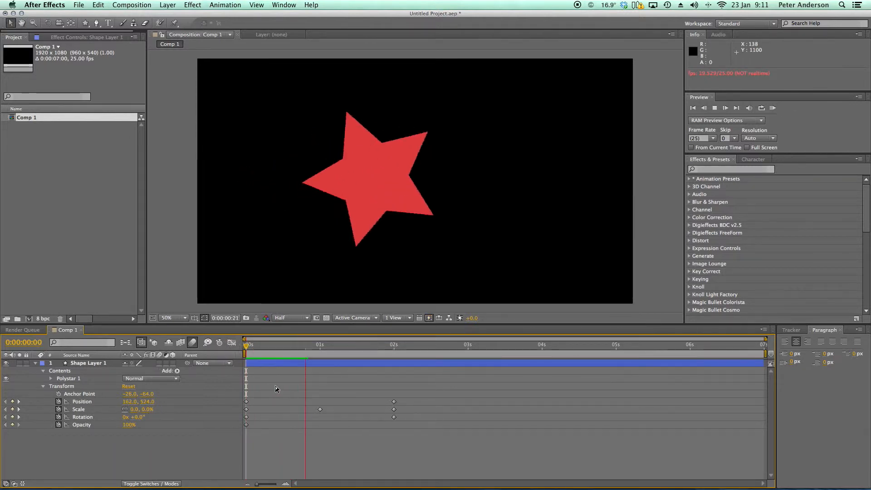
key(space)
Turn the star layer's motion blur back on, preview it from the start and inspect the blur at 0:00:01:07.
click(159, 363)
key(space)
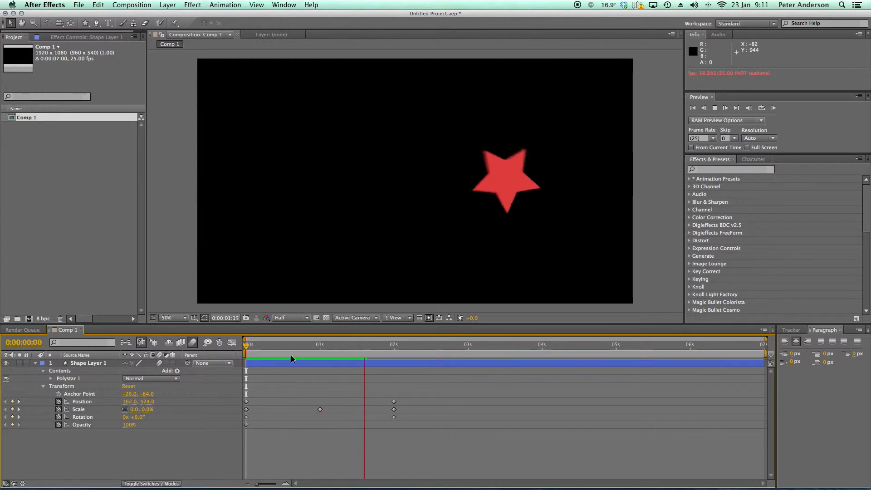
click(377, 349)
drag(377, 349, 122, 350)
key(space)
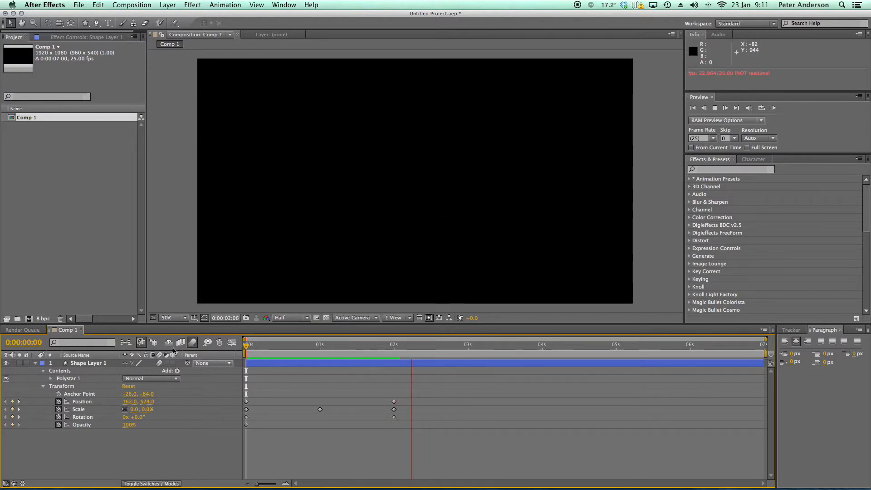
click(386, 347)
drag(386, 347, 342, 346)
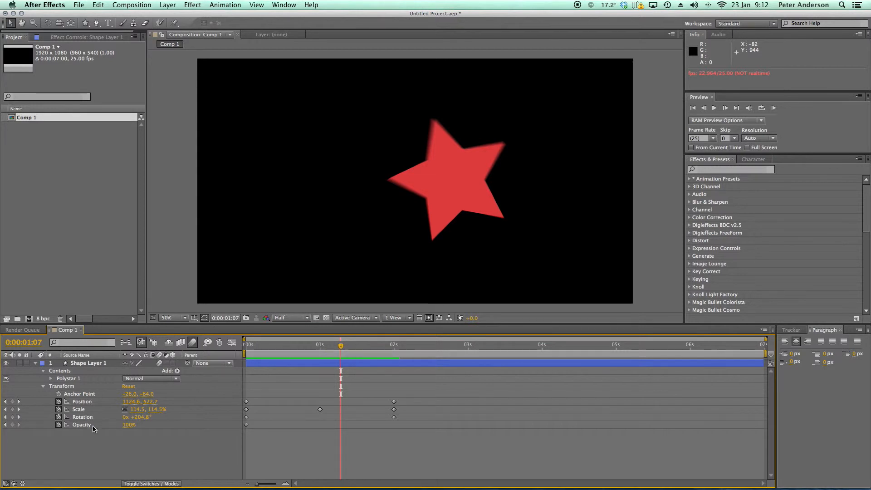
At 1 second, search the effects for "glow", apply the Stylize Glow effect to the star and deselect the layer.
drag(341, 347, 319, 347)
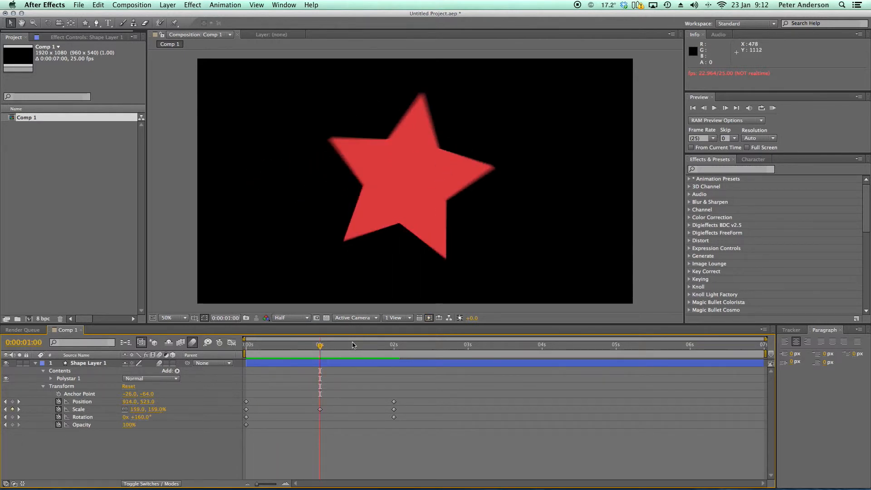
click(714, 169)
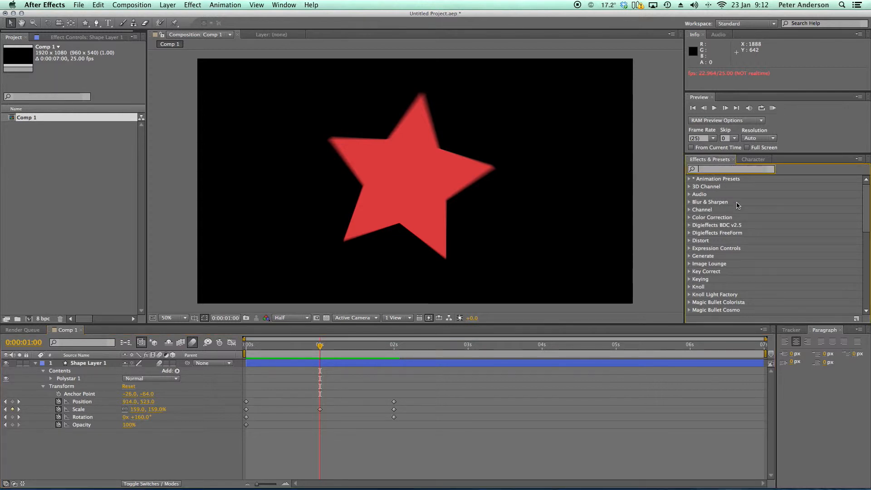
text(glow)
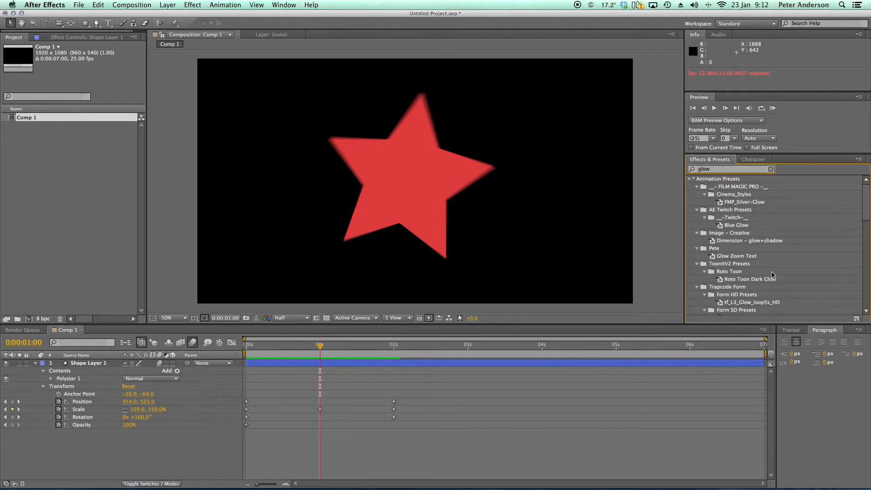
scroll(772, 274, down, 10)
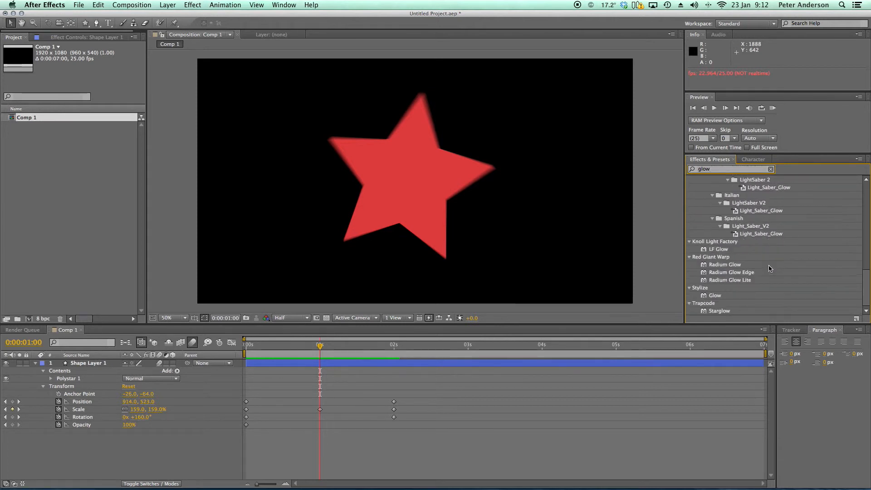
click(715, 295)
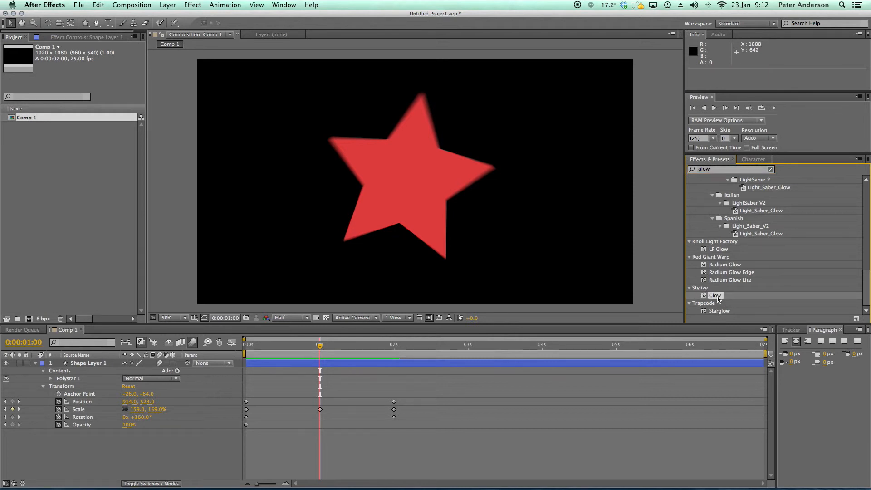
drag(717, 297, 433, 174)
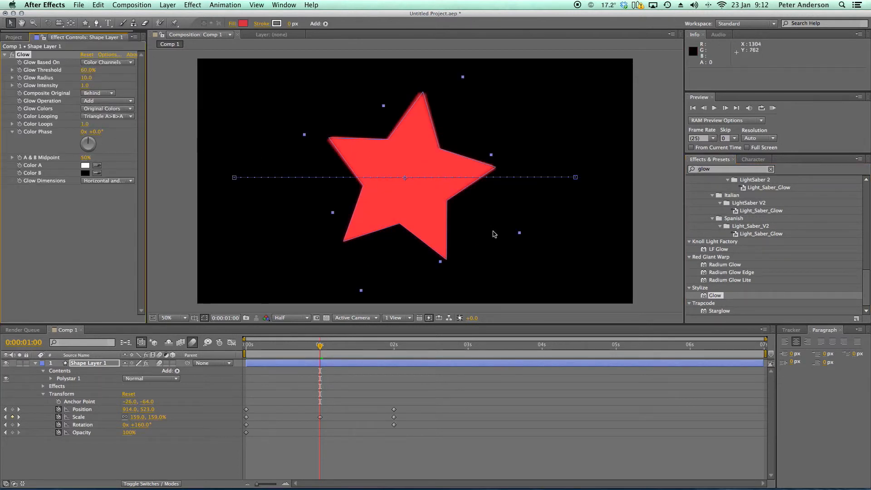
click(177, 216)
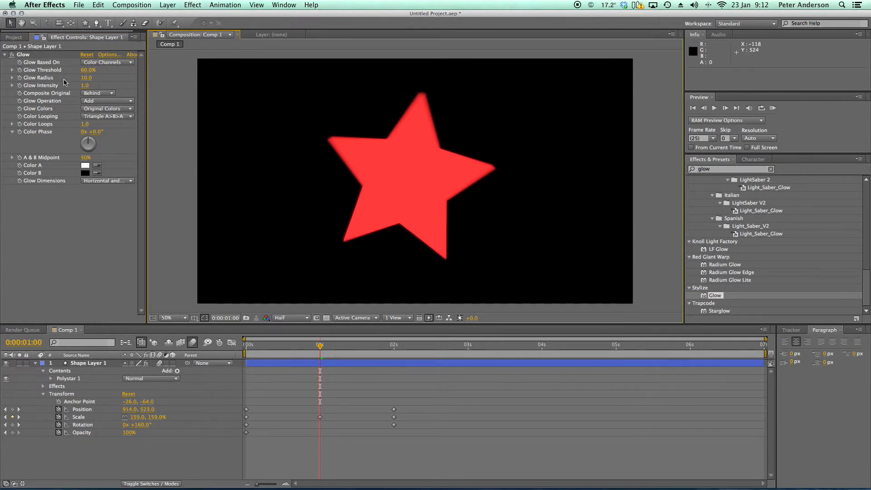
Set the star's Glow Radius to 226, Glow Threshold to about 73% and Glow Intensity to 3.1, then deselect the layer.
drag(87, 81, 187, 83)
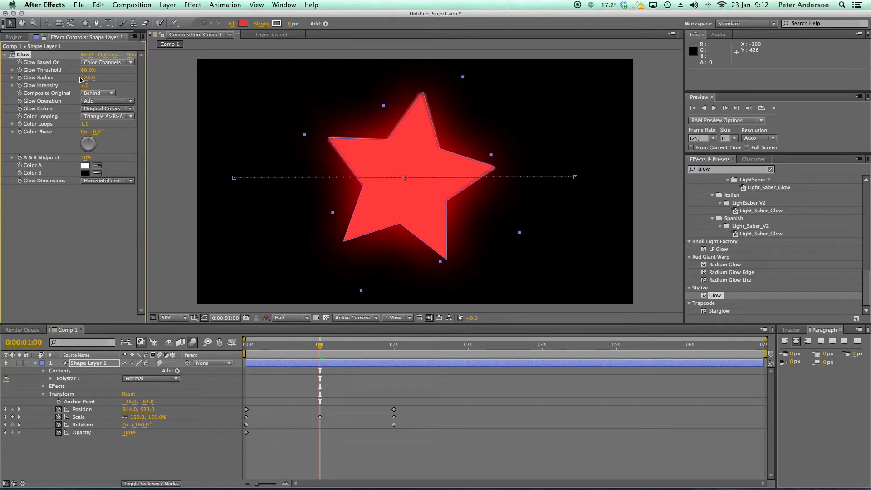
drag(87, 73, 182, 89)
click(177, 129)
Return to the first frame and preview the glowing star's animation, replaying it from the start.
click(312, 347)
drag(312, 347, 245, 345)
key(space)
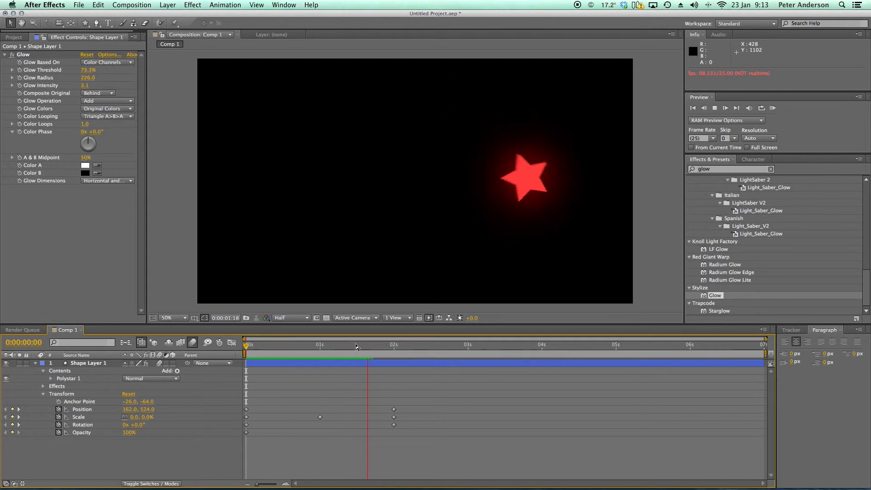
key(space)
drag(373, 346, 245, 346)
key(space)
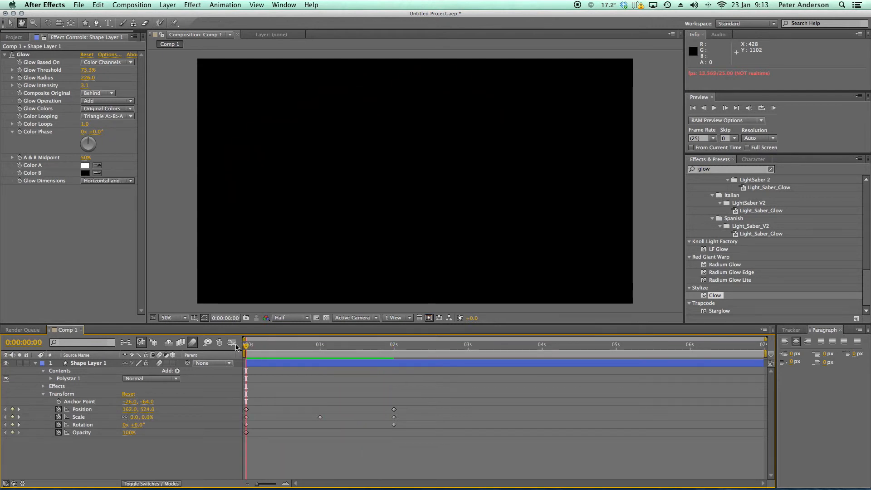
Keyframe the star's Glow Intensity at 3.1 at 1 second and set it to 0 at 2 seconds.
drag(345, 348, 320, 351)
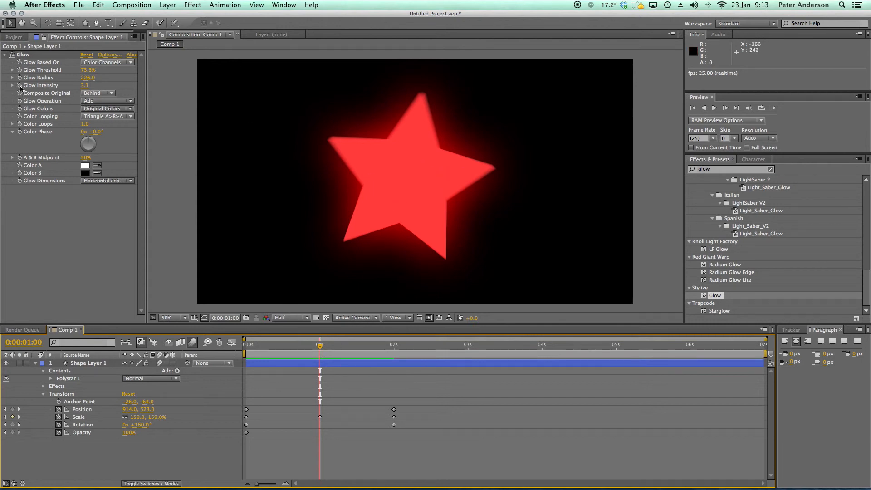
click(296, 363)
drag(324, 350, 396, 358)
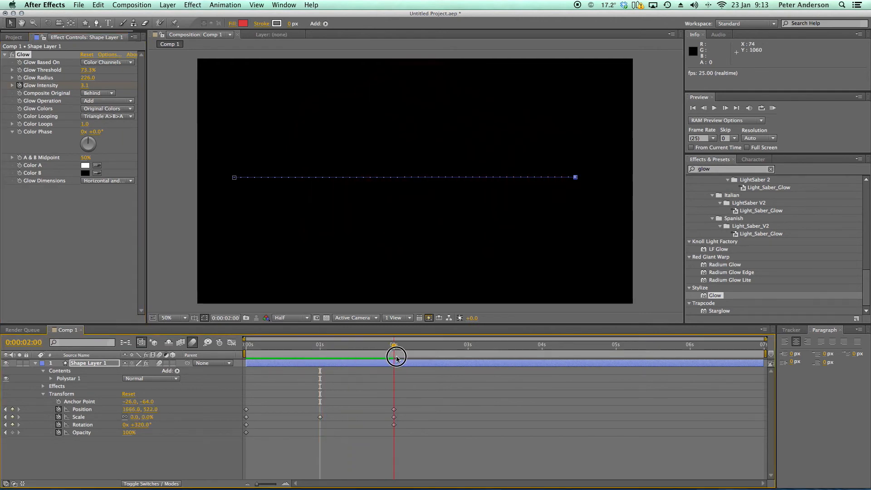
click(86, 86)
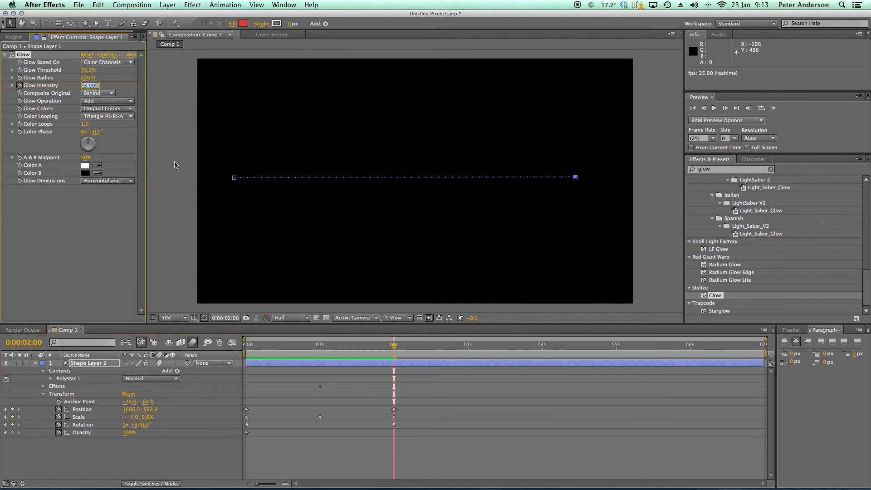
text(0)
key(Return)
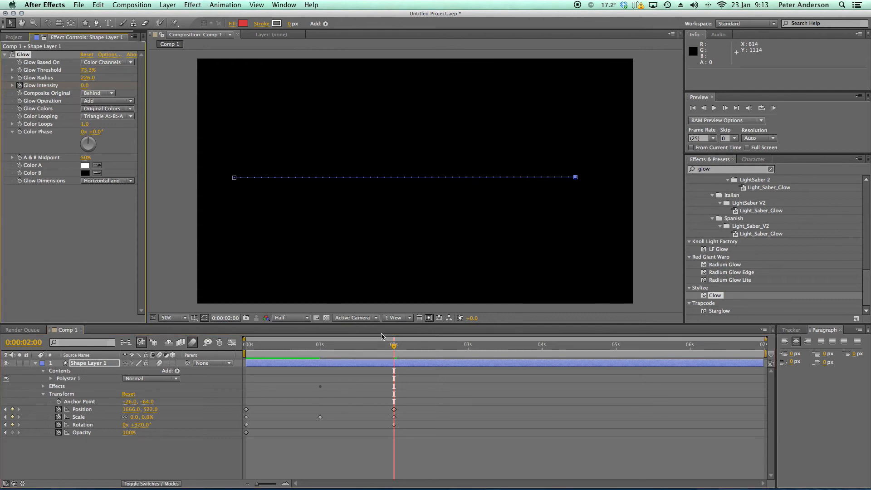
Set the star's Glow Intensity to 0 at the first frame and deselect the layer.
drag(393, 346, 244, 344)
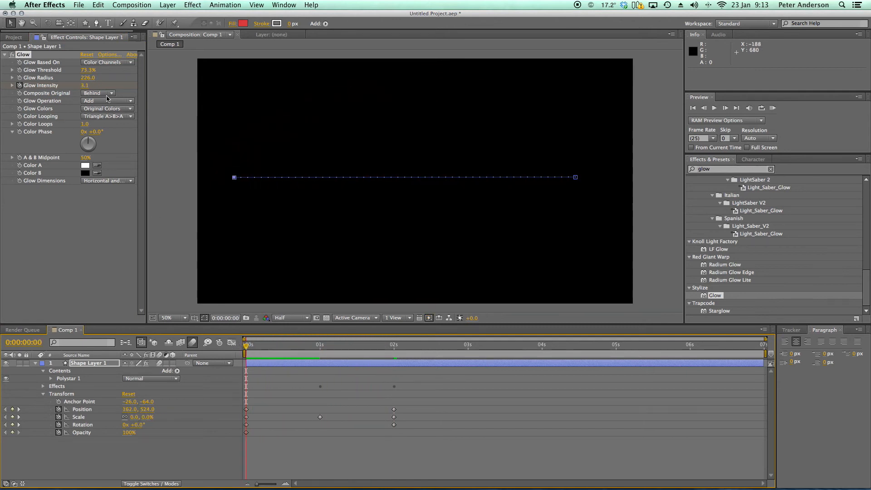
click(84, 86)
text(0)
key(Return)
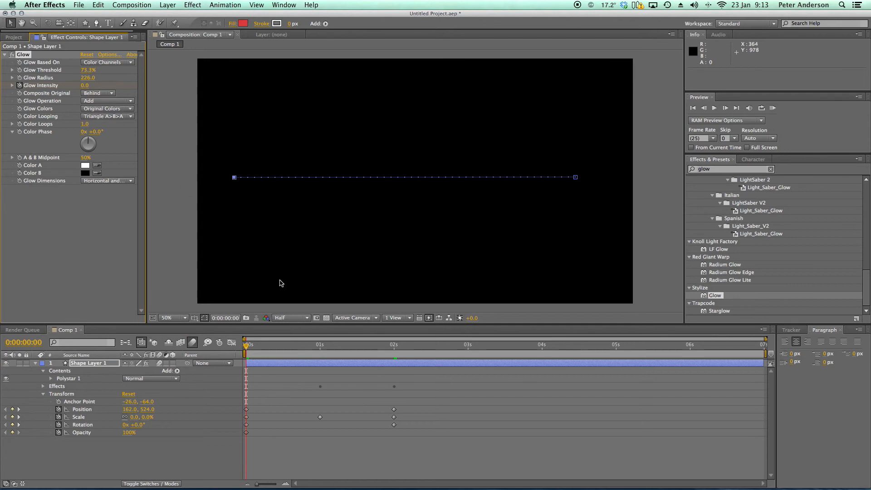
click(184, 266)
Preview the animated glow over the first two seconds, then inspect the star at 1 second.
drag(246, 347, 394, 355)
key(KP_0)
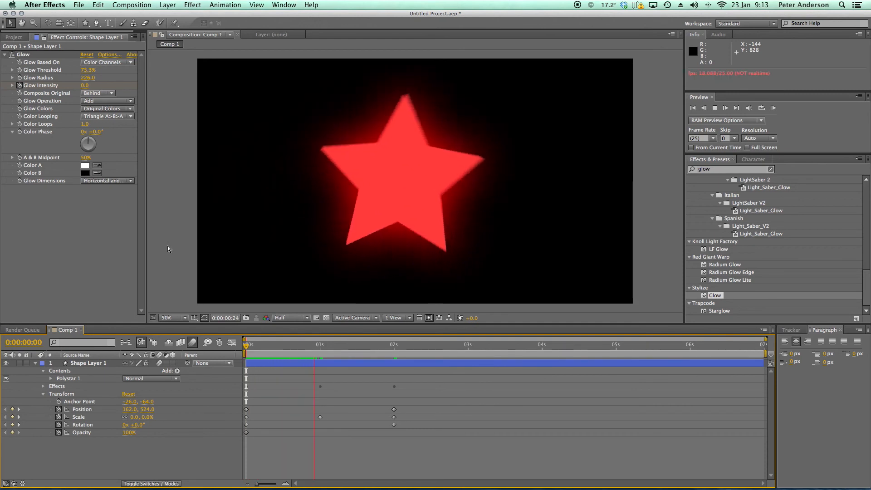
click(386, 349)
key(KP_0)
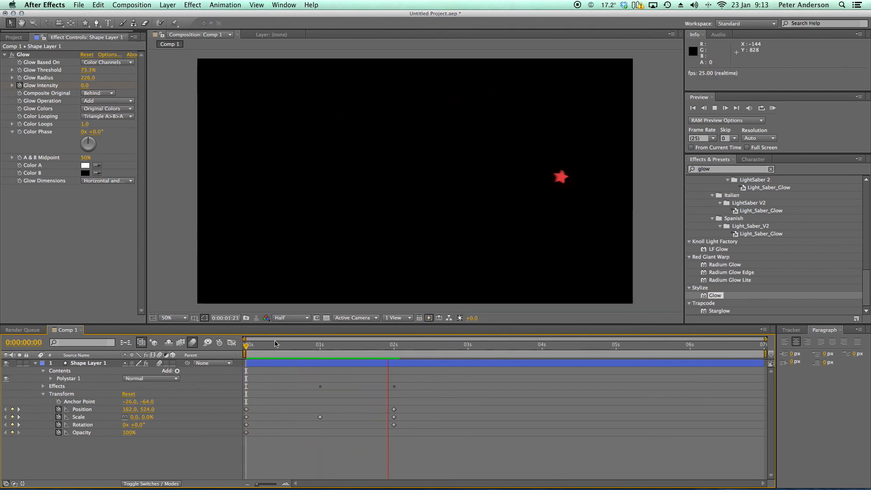
click(252, 338)
drag(251, 338, 320, 340)
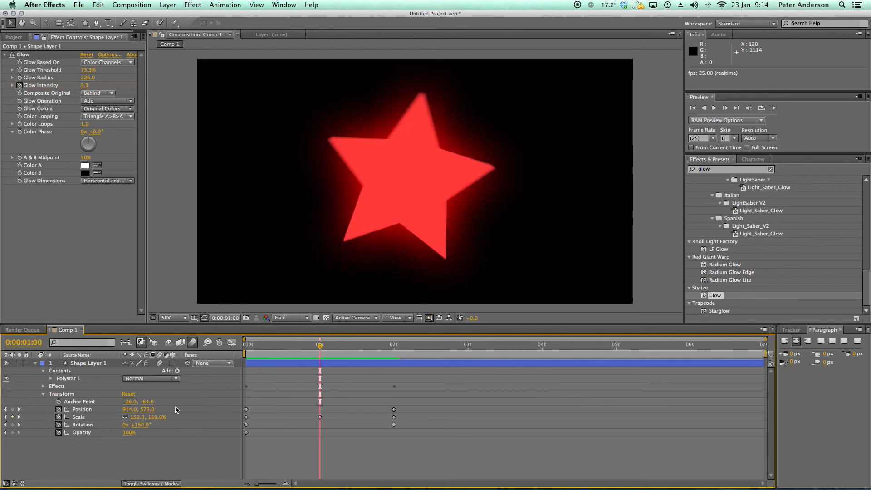